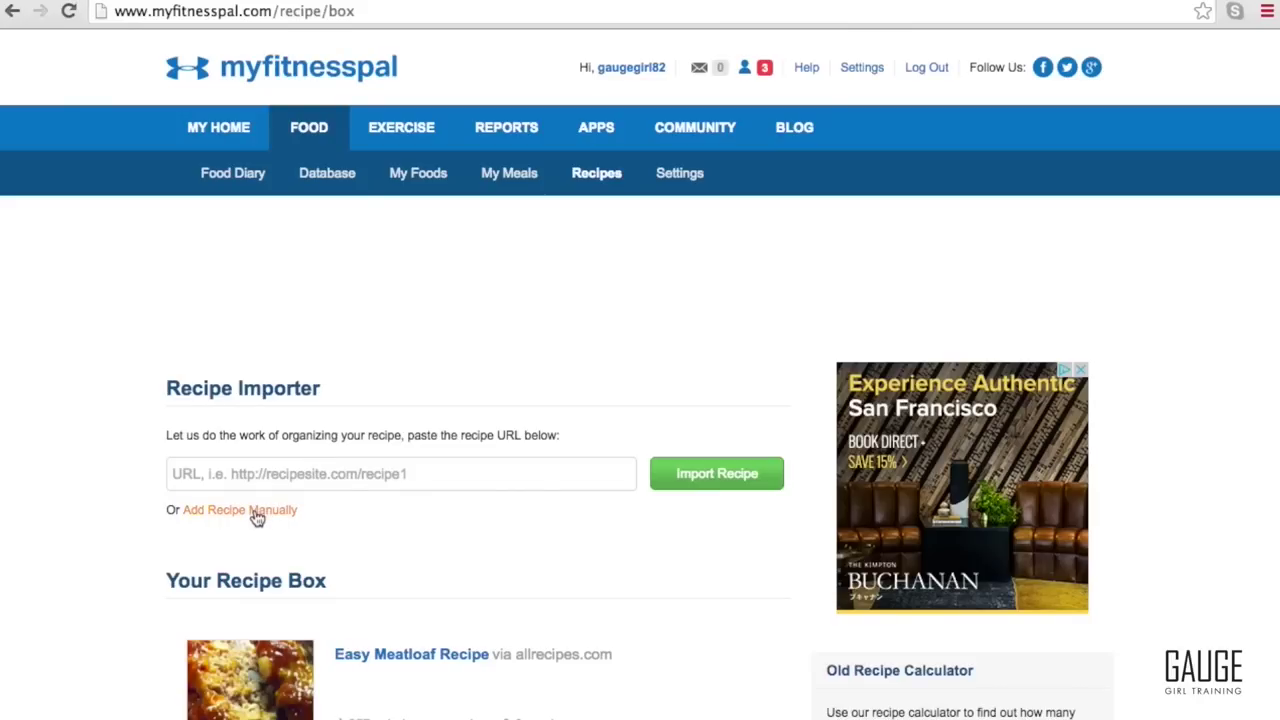
Open the manual recipe entry form, look over its name, servings and ingredients fields, and return to the Recipes page.
left_click(256, 511)
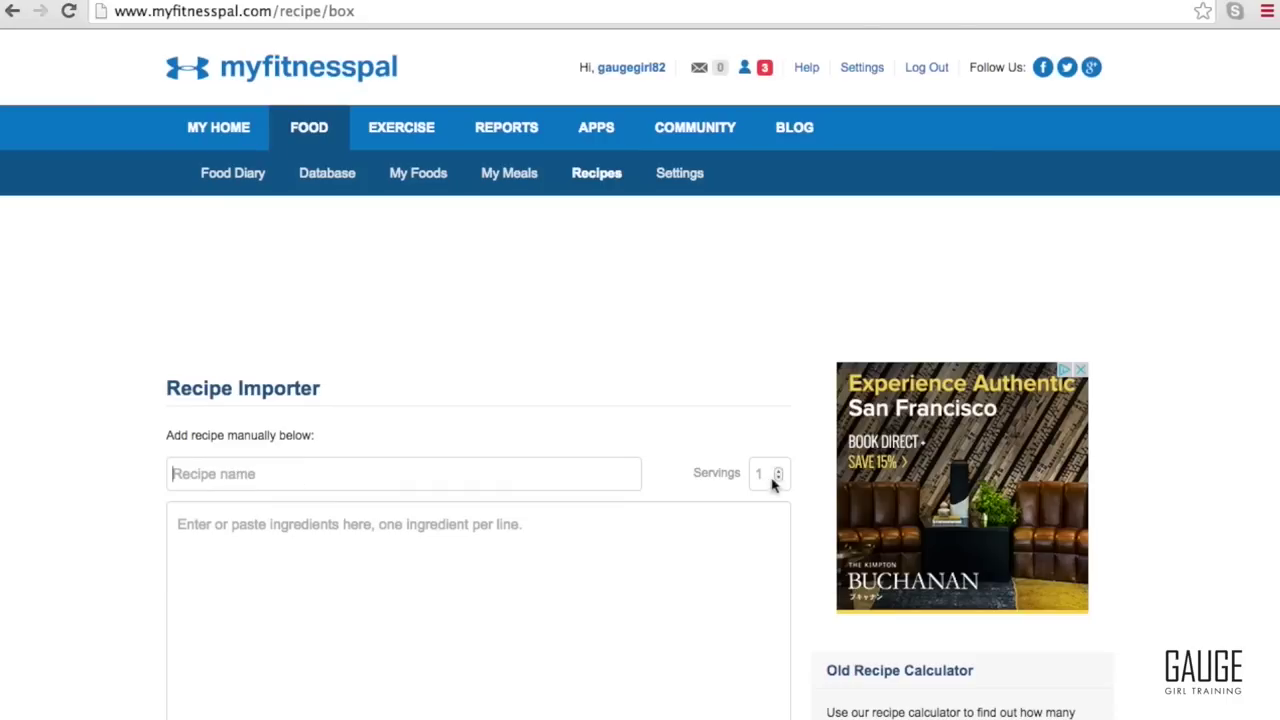
left_click(560, 559)
scroll(1205, 308, "down", 5)
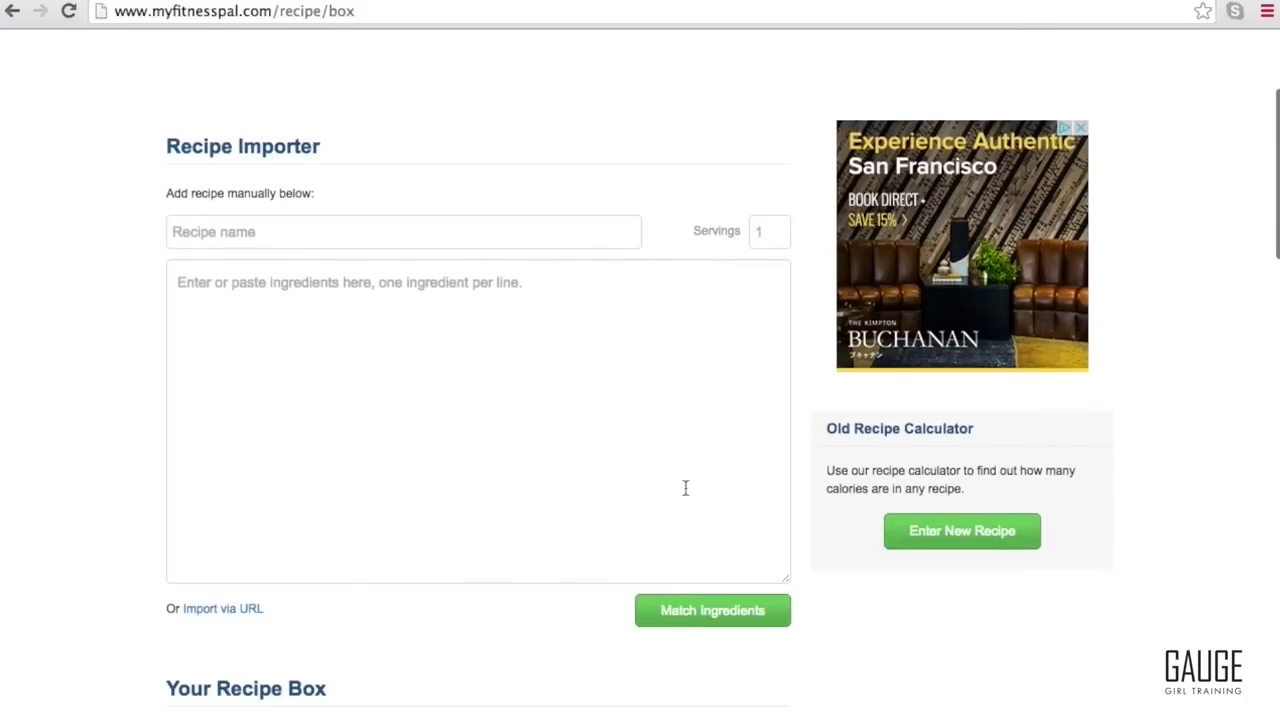
scroll(321, 341, "up", 5)
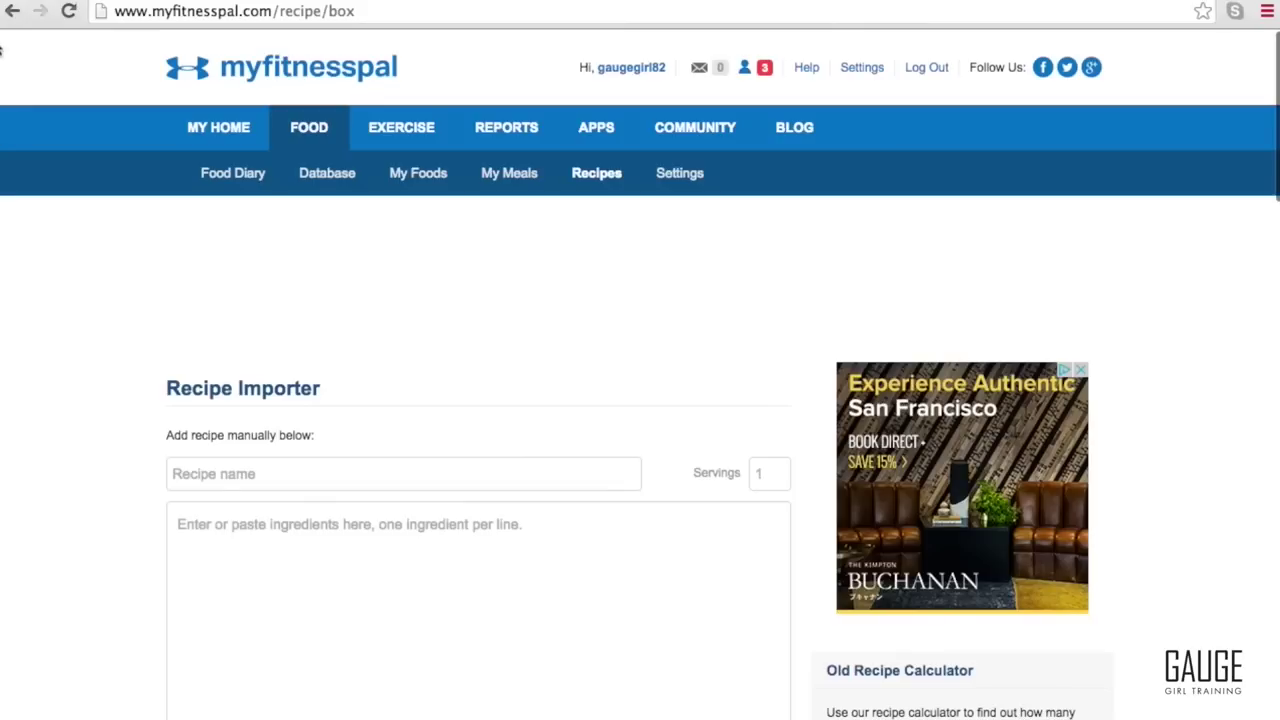
left_click(13, 12)
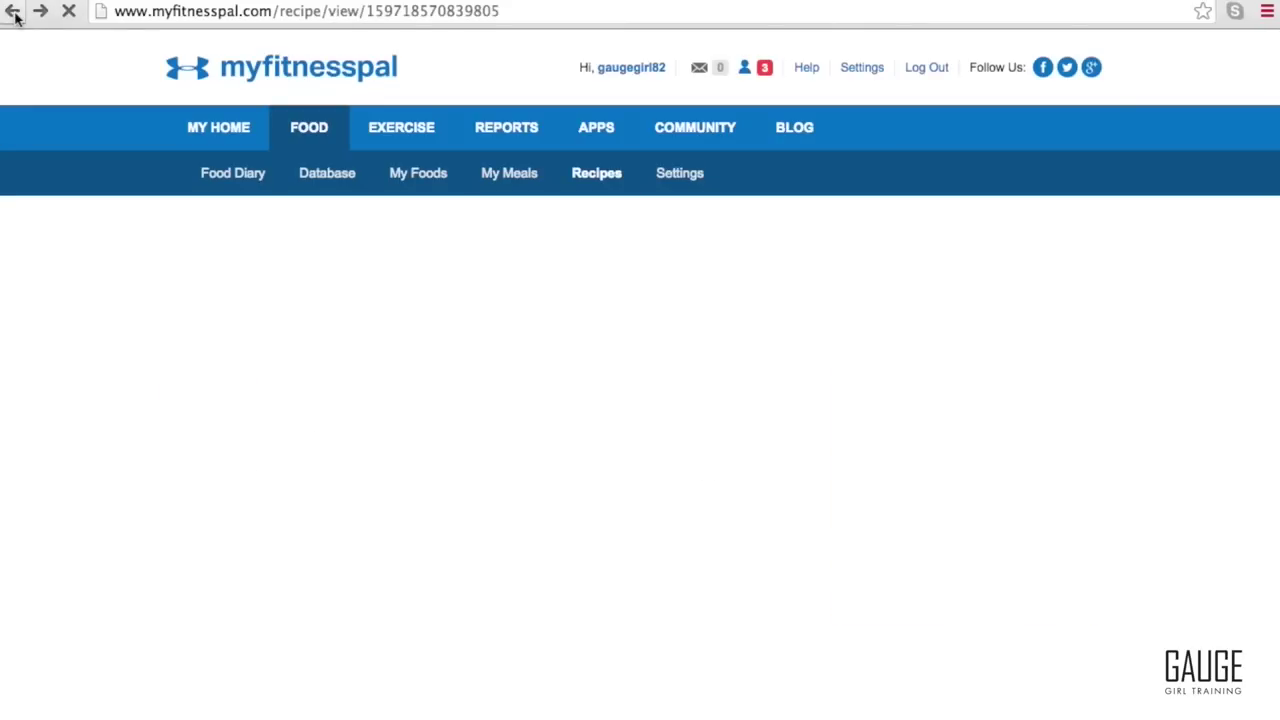
left_click(596, 176)
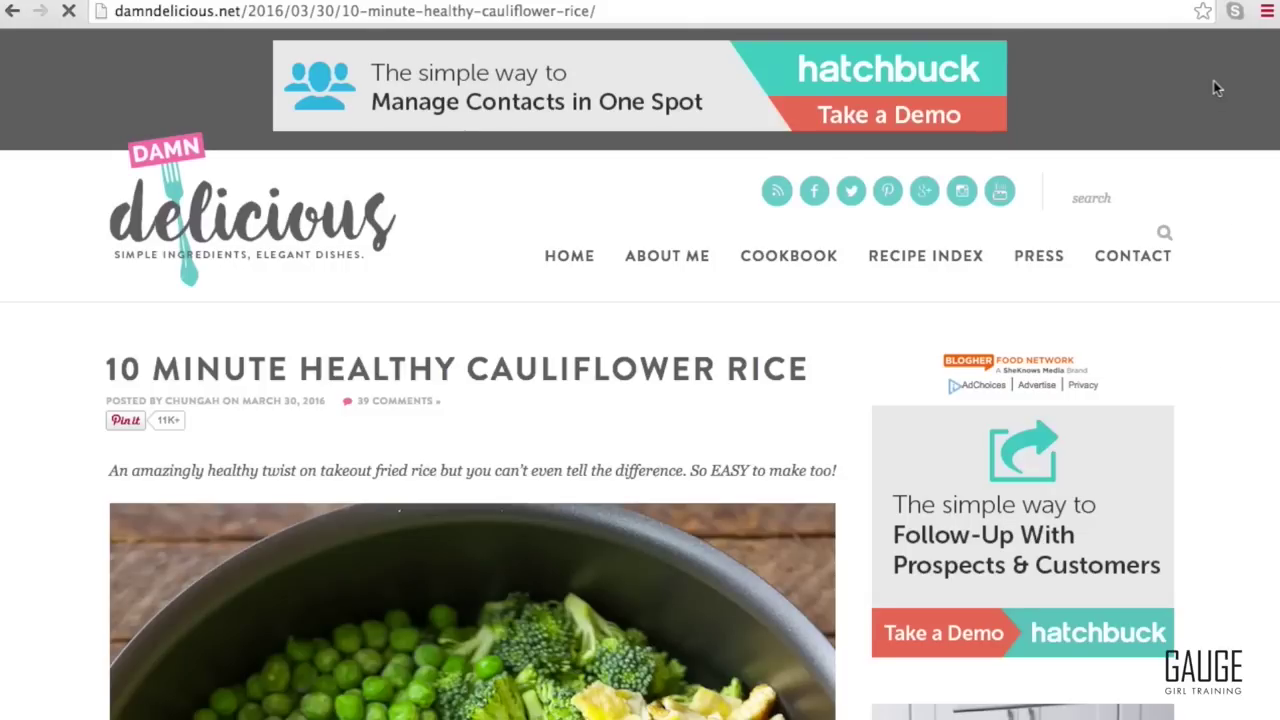
Read through the ingredients and directions of the 10 Minute Healthy Cauliflower Rice recipe on damndelicious.net.
left_click(1100, 10)
scroll(1226, 260, "down", 5)
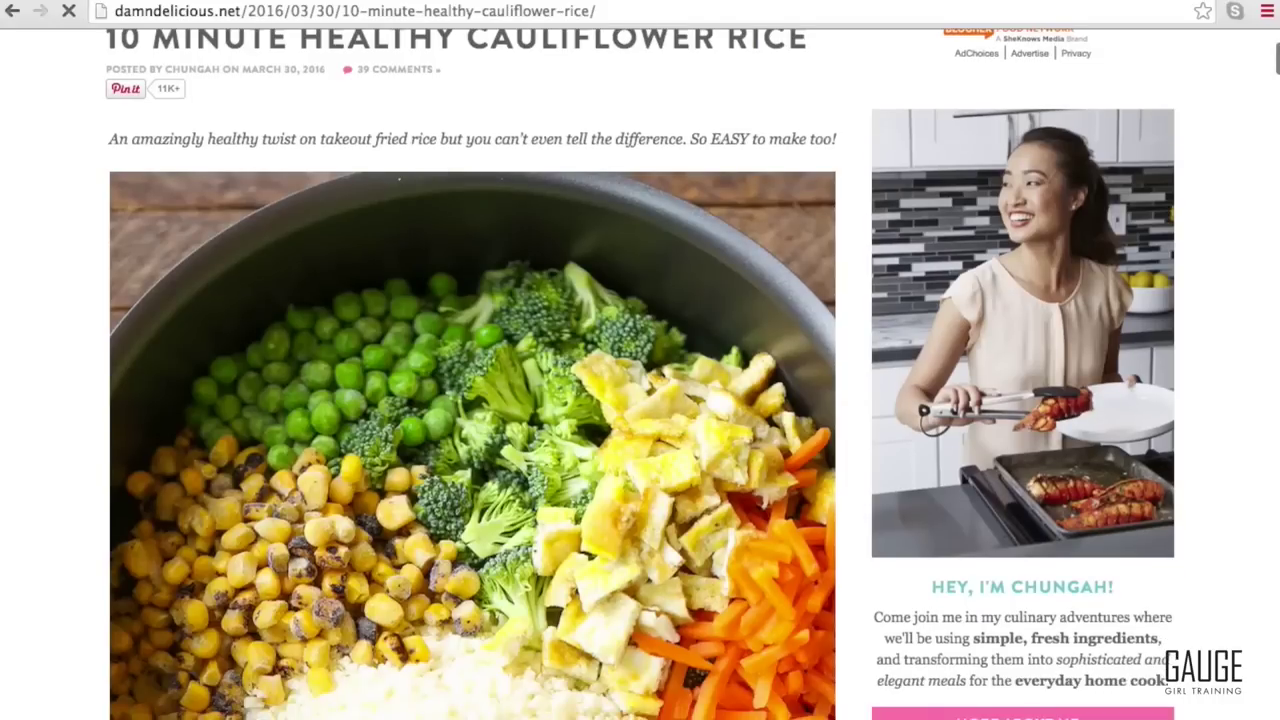
scroll(640, 374, "down", 4)
scroll(640, 374, "down", 15)
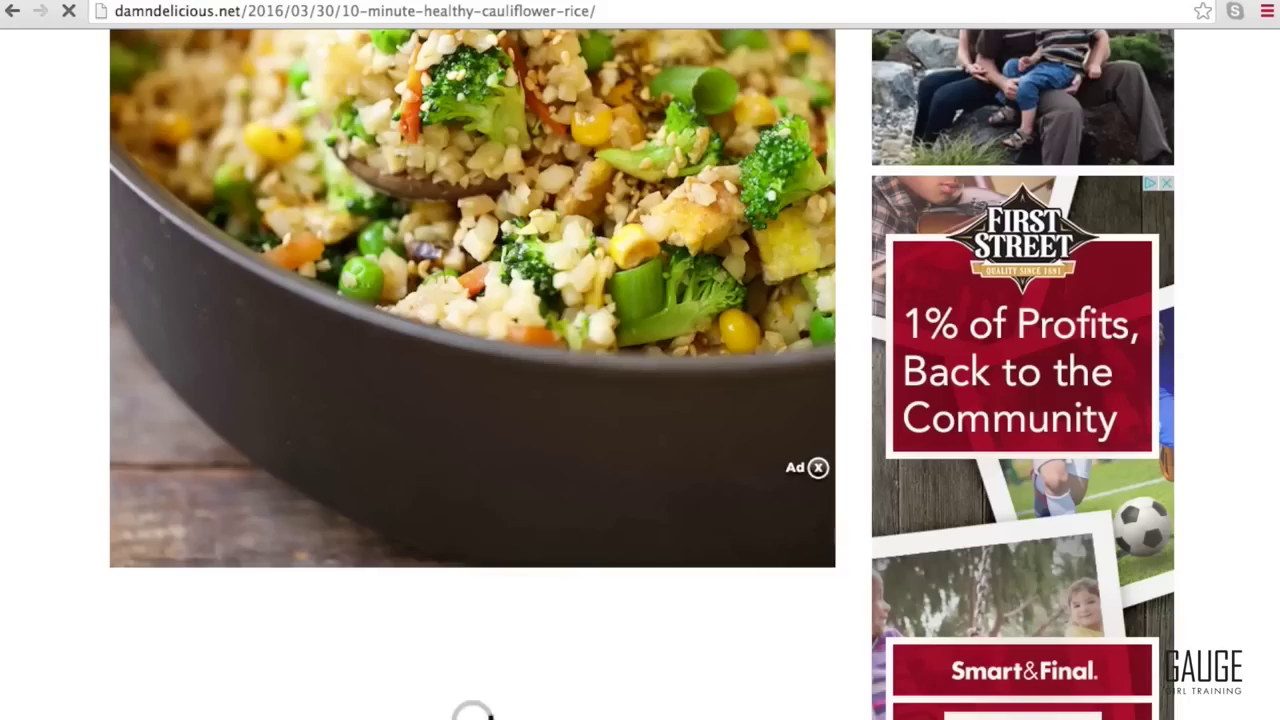
scroll(640, 374, "down", 5)
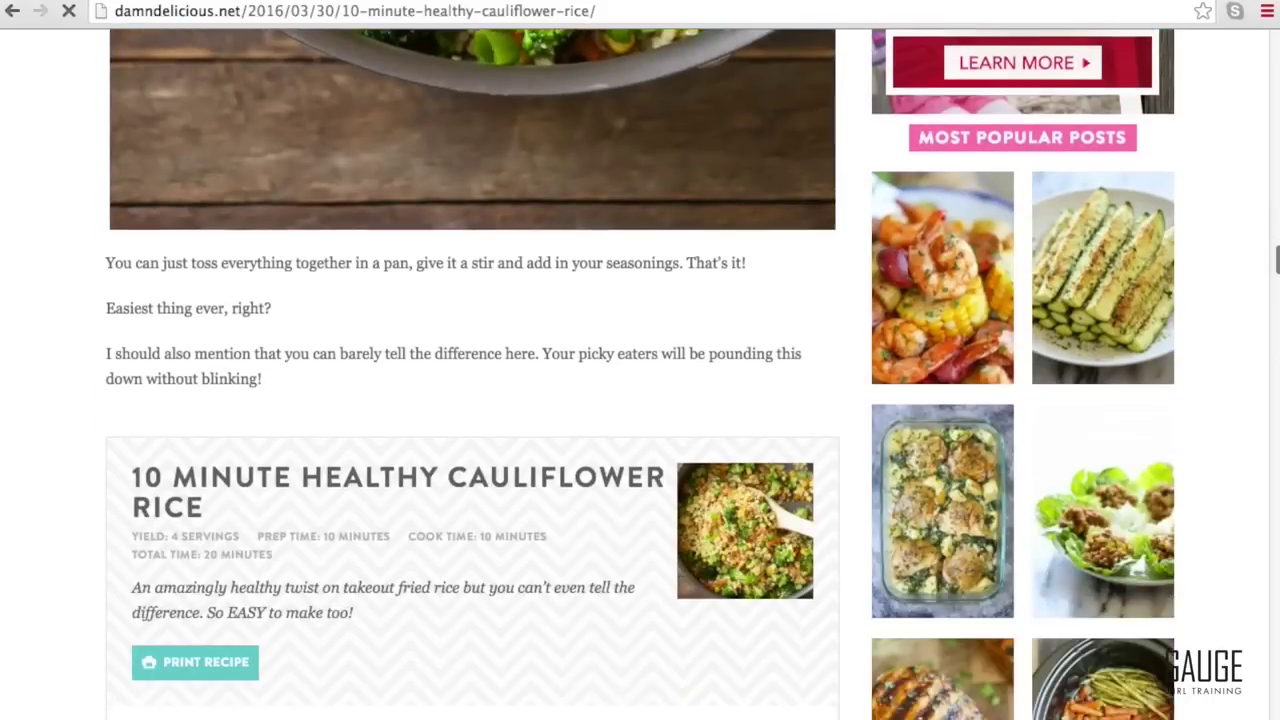
scroll(640, 374, "down", 3)
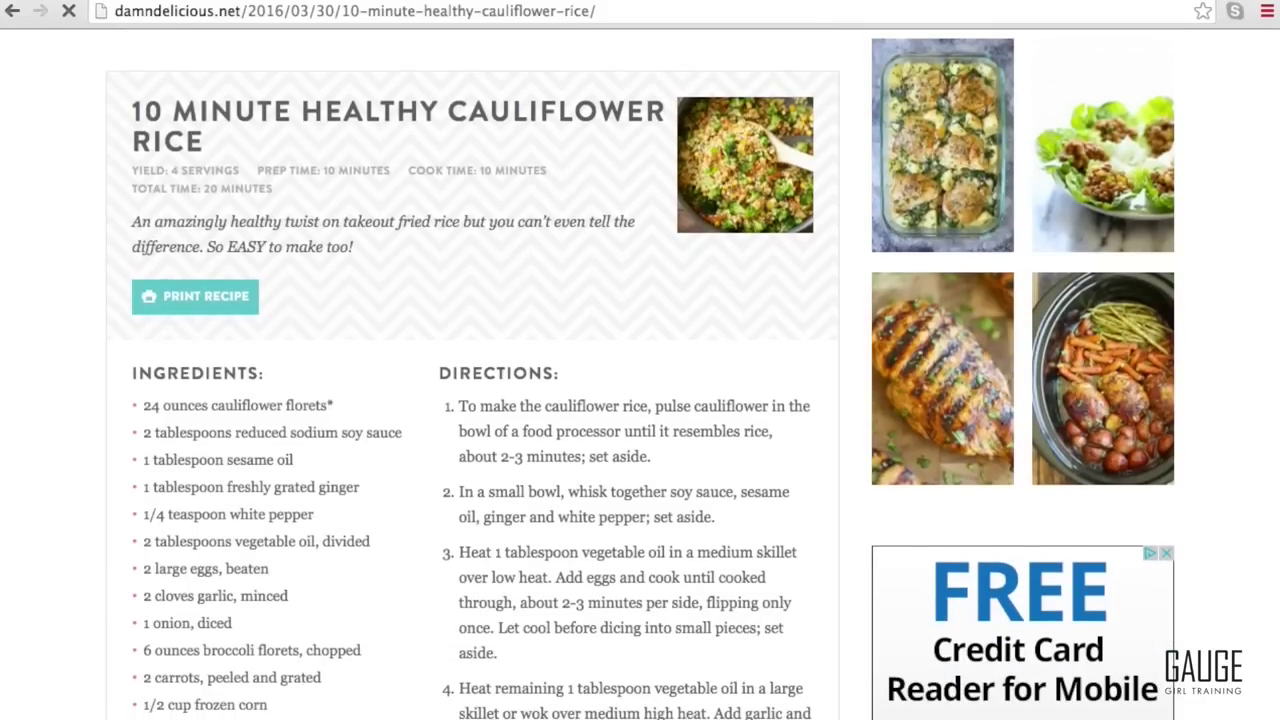
scroll(511, 277, "down", 3)
scroll(693, 374, "down", 3)
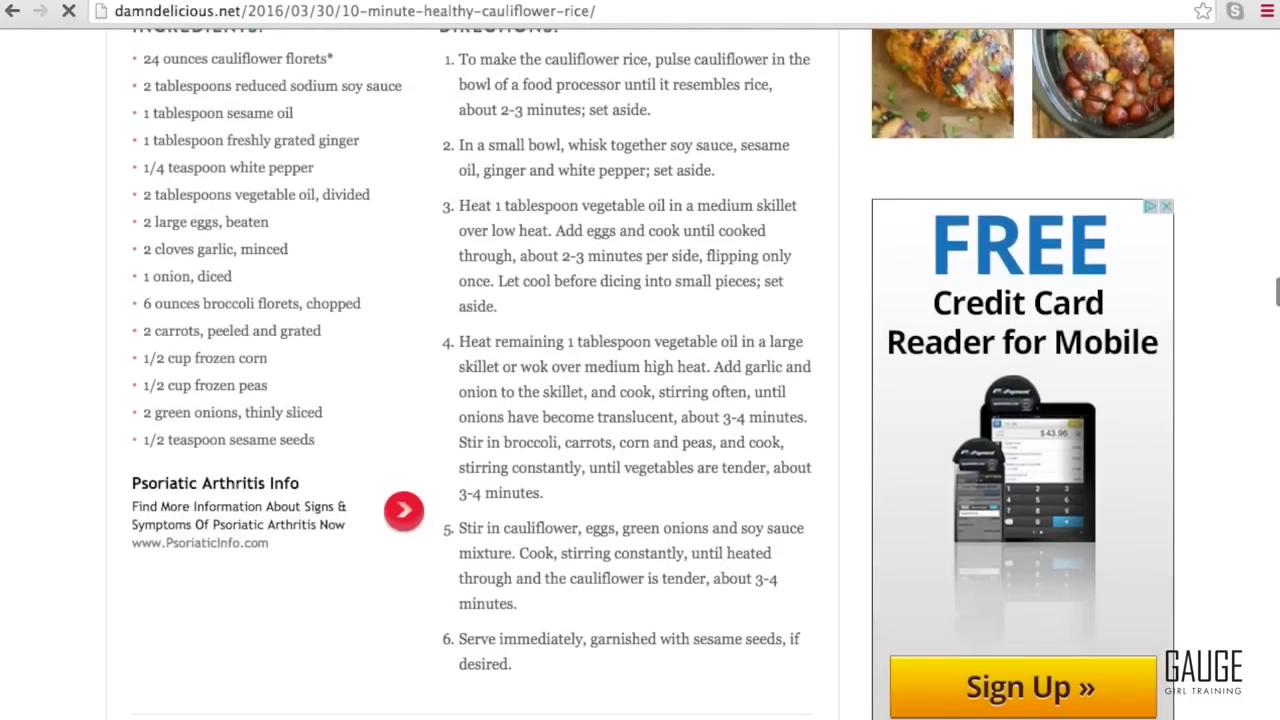
scroll(1022, 332, "up", 3)
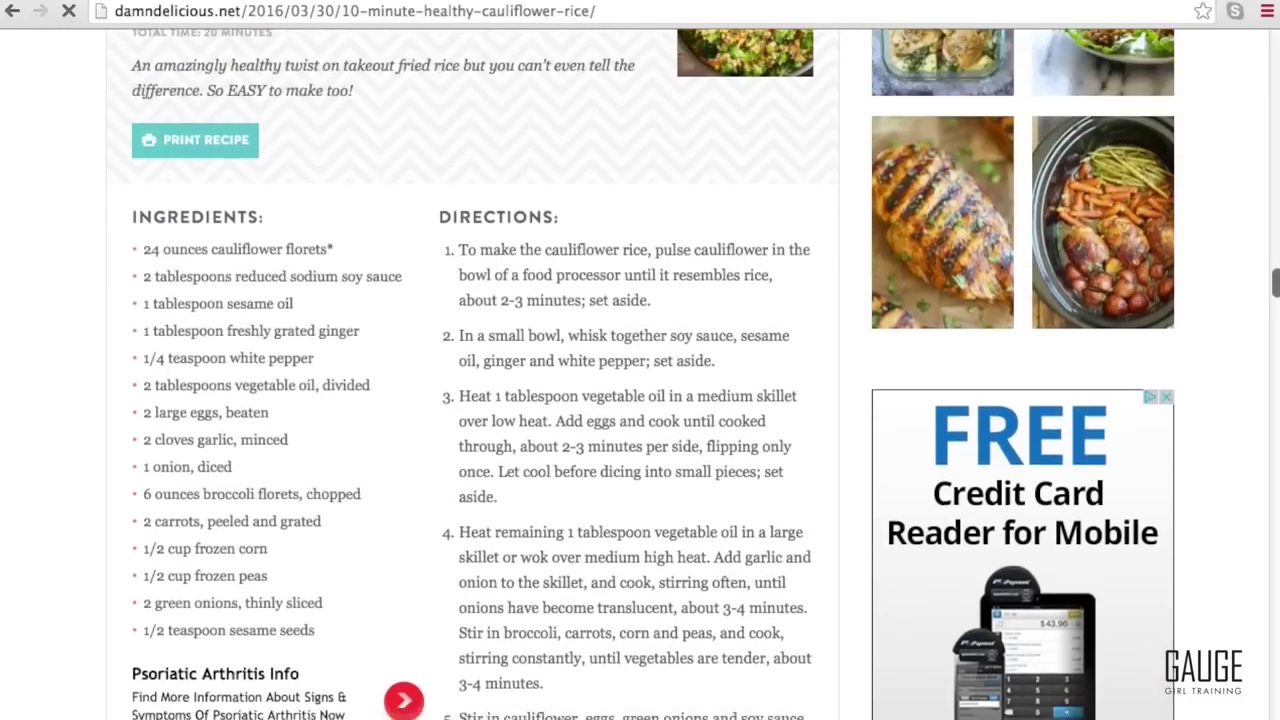
left_click_drag(1276, 283, 1274, 30)
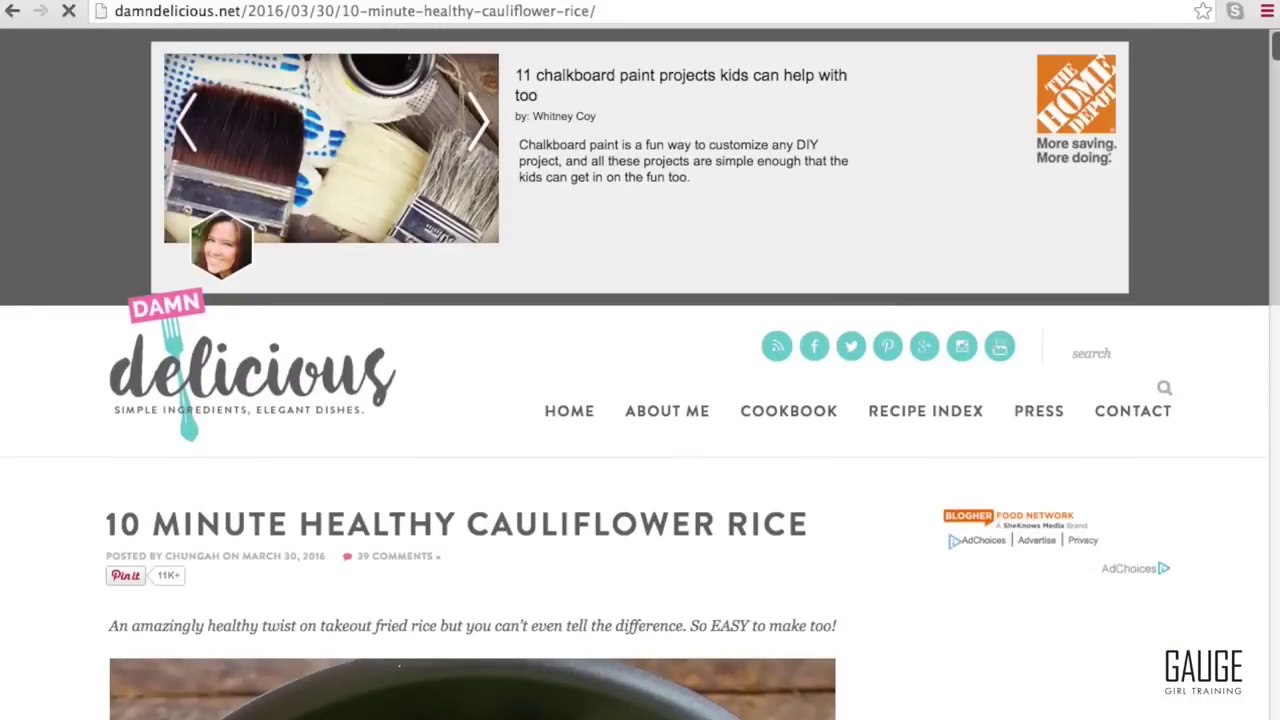
Copy the cauliflower rice page's URL and import the recipe from it with MyFitnessPal's Recipe Importer.
left_click(660, 13)
key("ctrl+c")
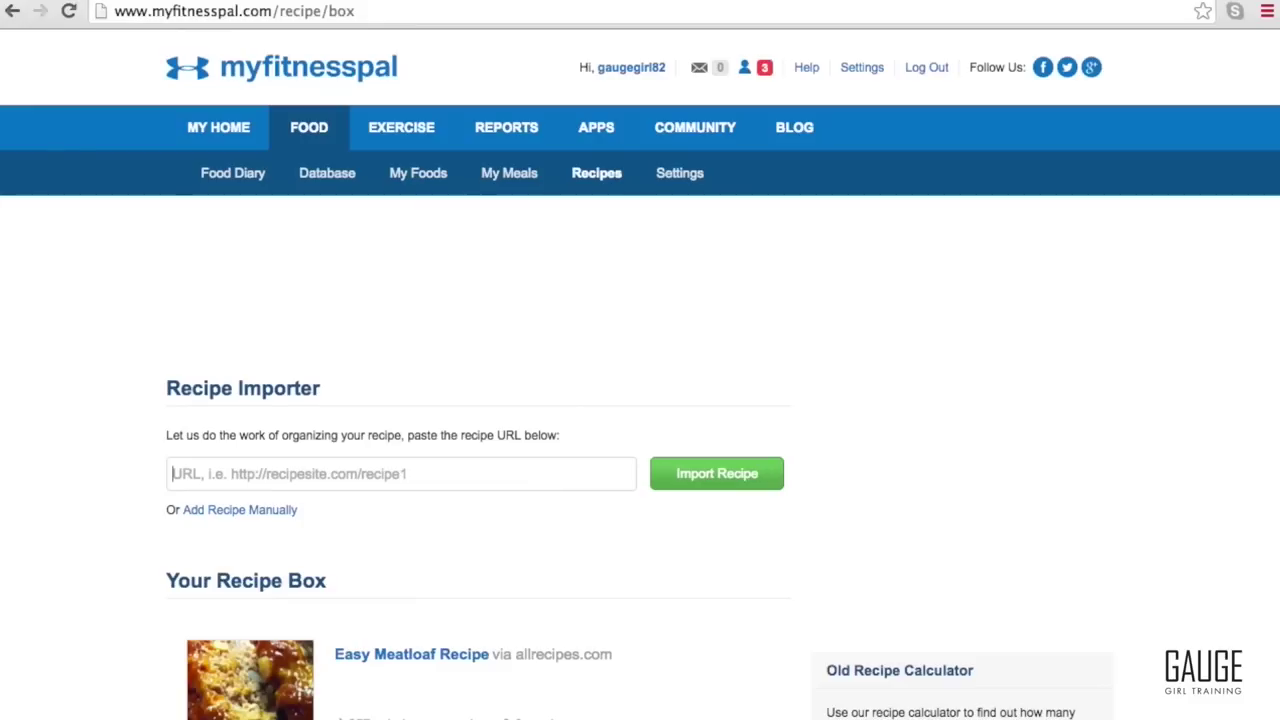
left_click(197, 474)
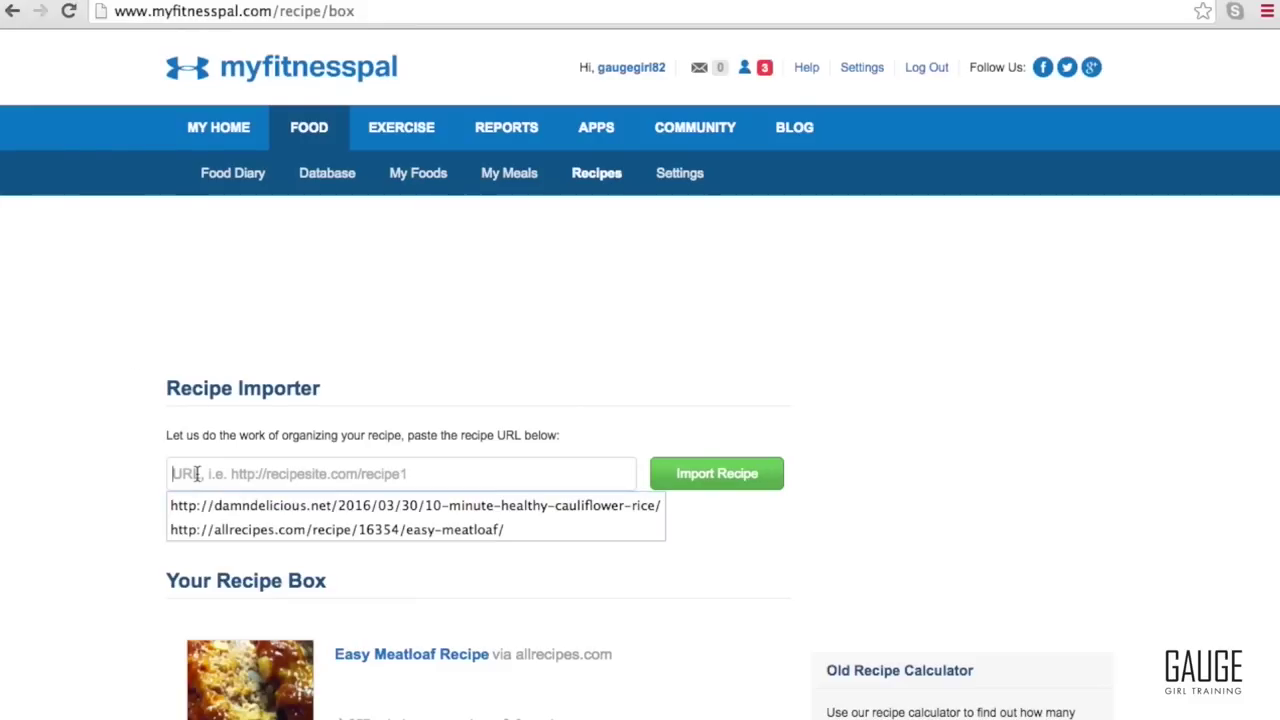
key("ctrl+v")
left_click(690, 485)
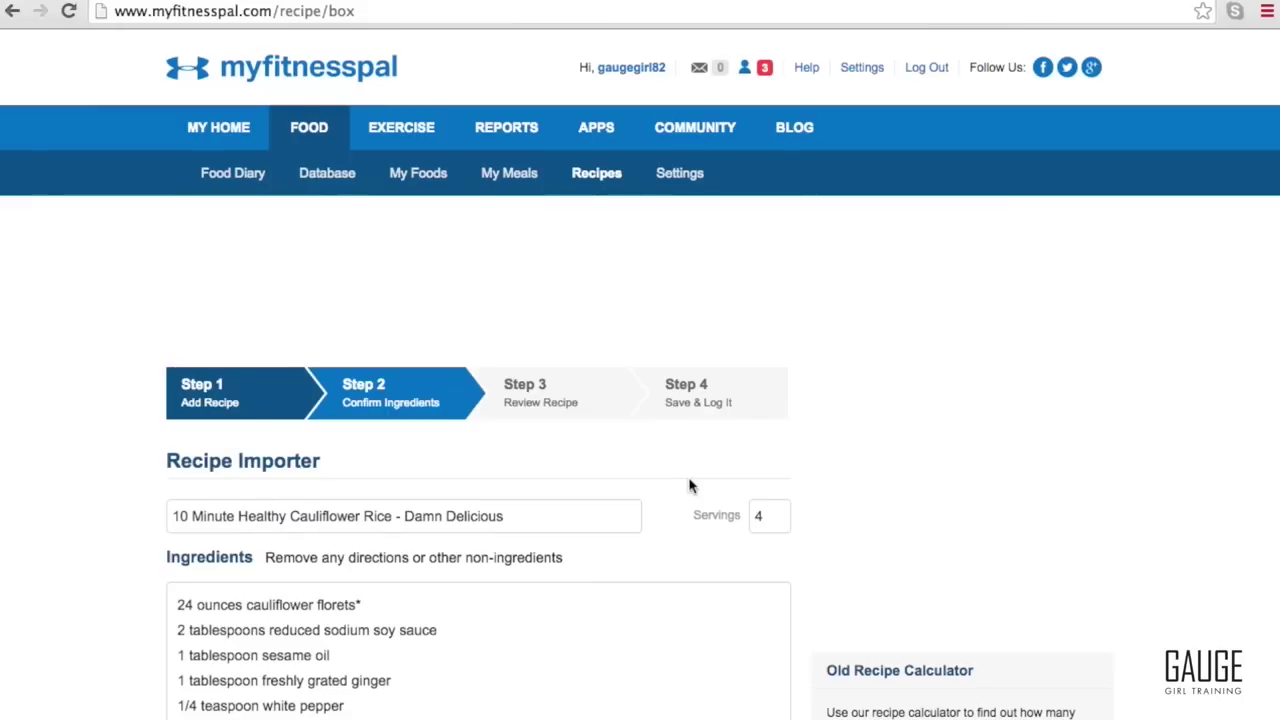
Check the imported servings and full ingredient list, and match the ingredients to the food database.
scroll(997, 357, "down", 4)
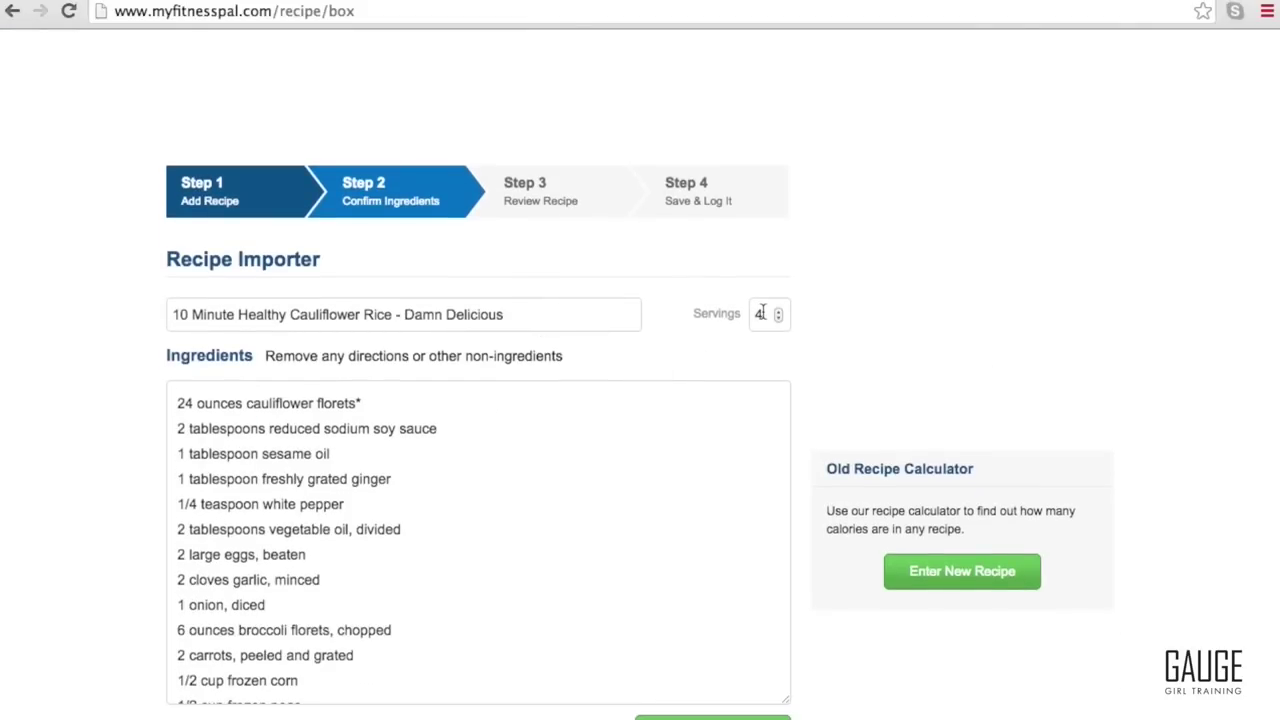
left_click_drag(500, 405, 420, 715)
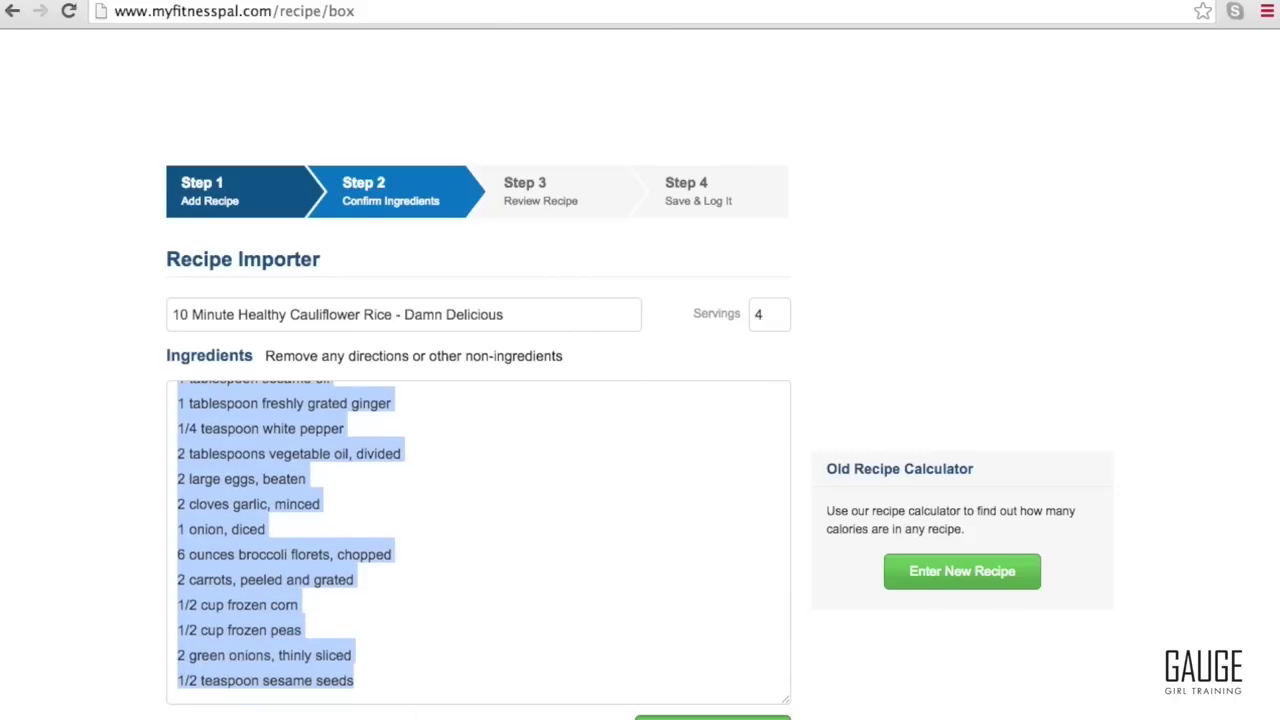
left_click(703, 718)
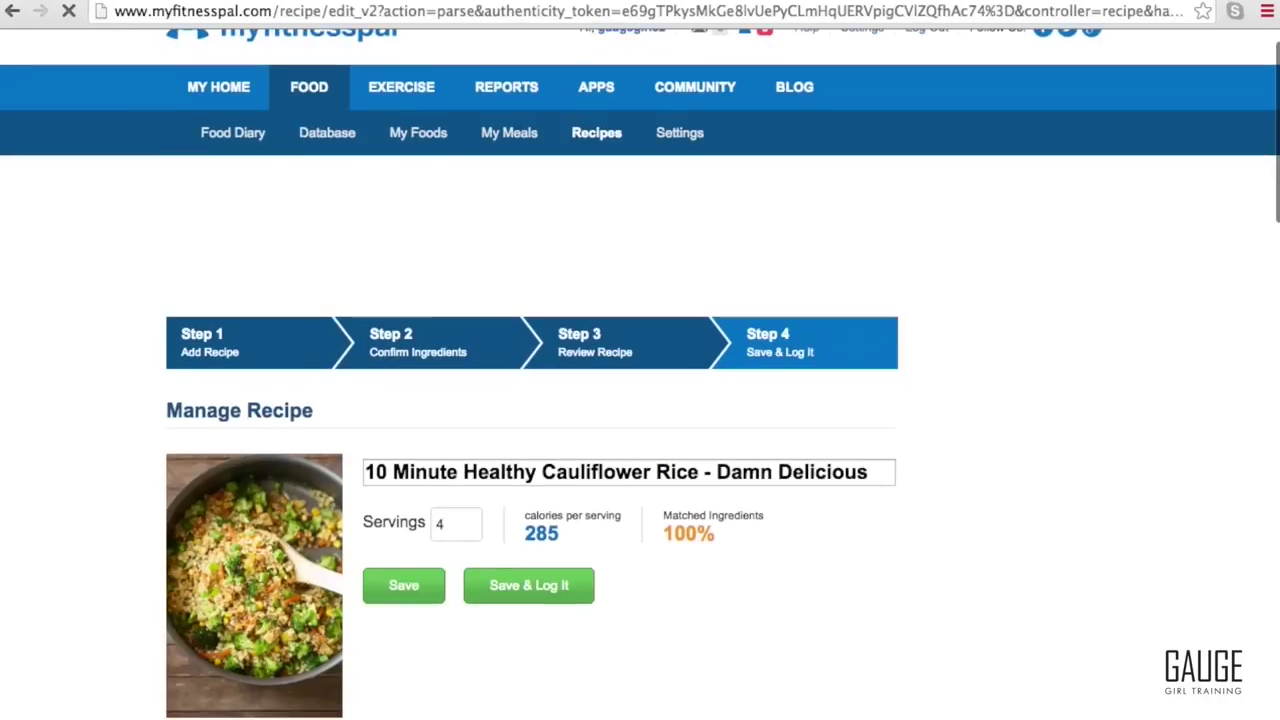
Review the calories per serving and each matched ingredient's quantity and nutrition values down to the end of the list.
scroll(640, 400, "down", 3)
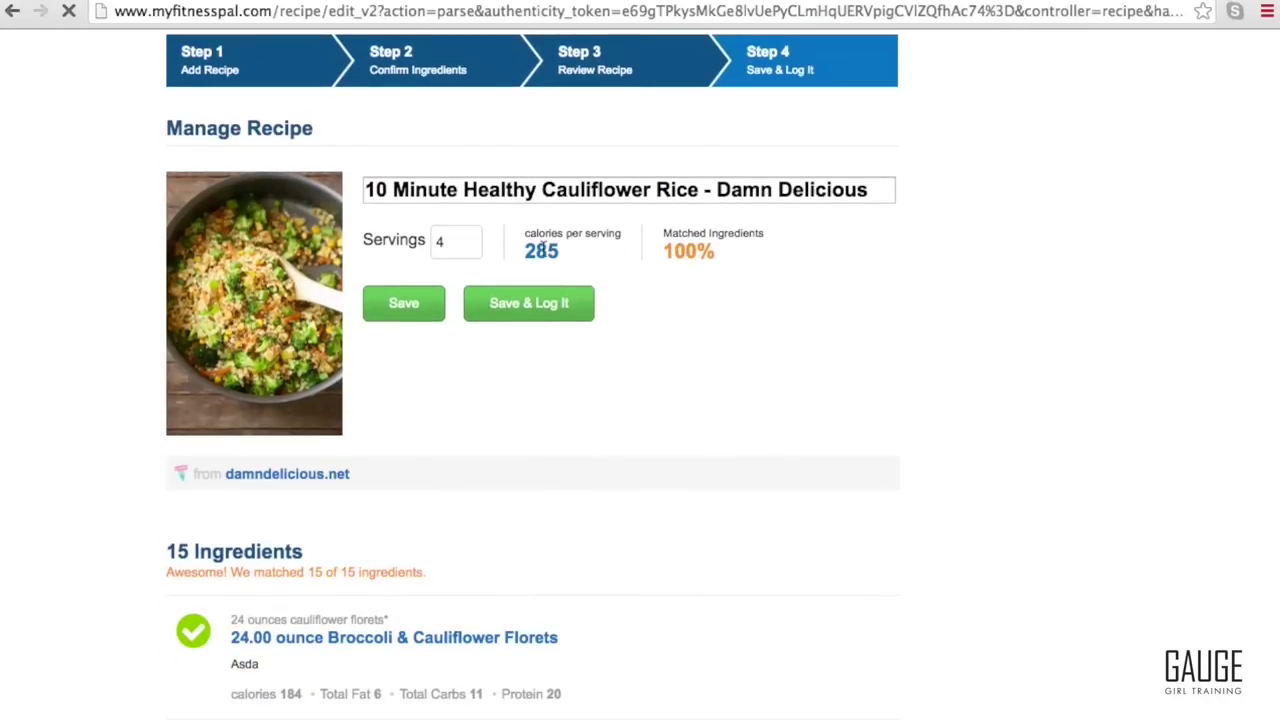
scroll(385, 450, "down", 3)
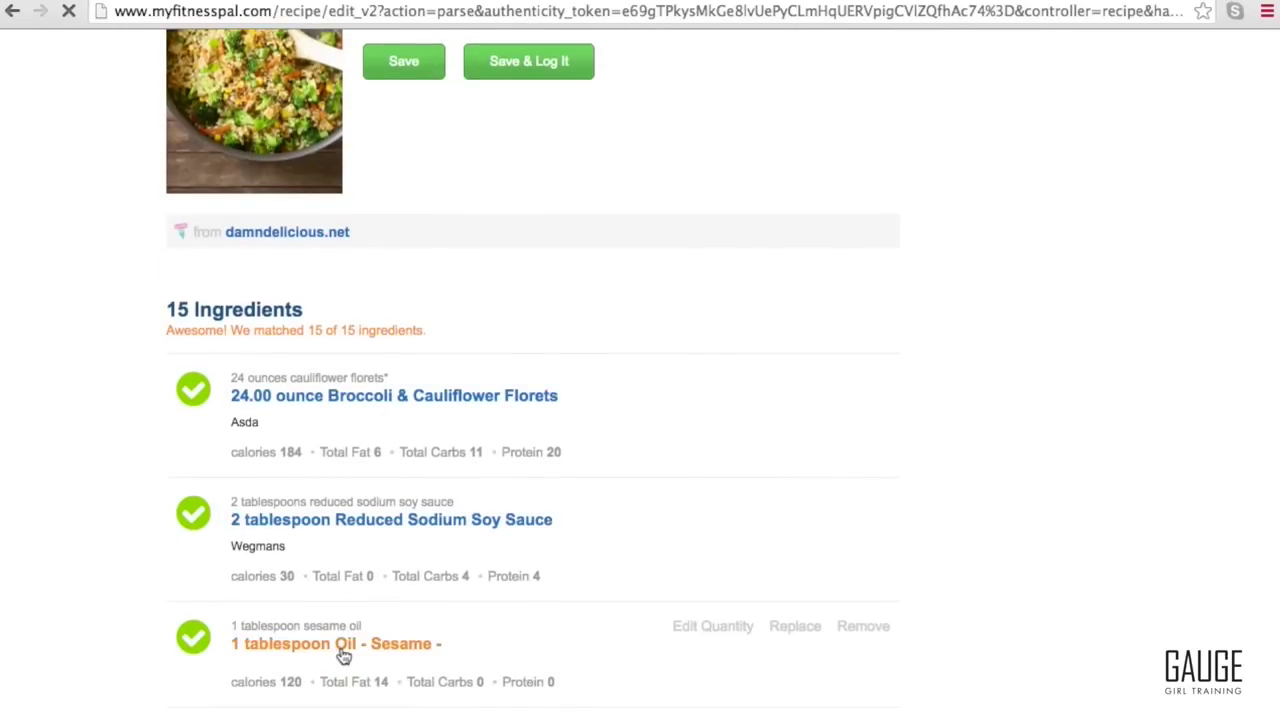
scroll(343, 652, "down", 4)
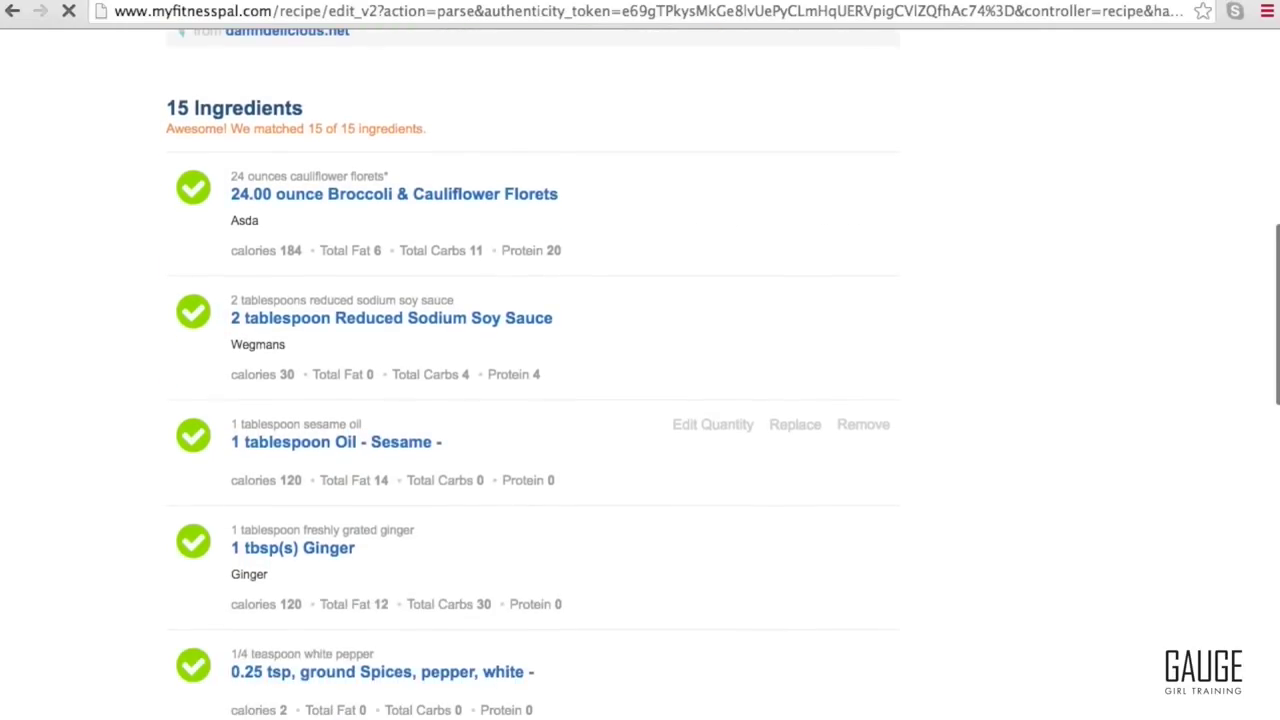
scroll(230, 588, "up", 1)
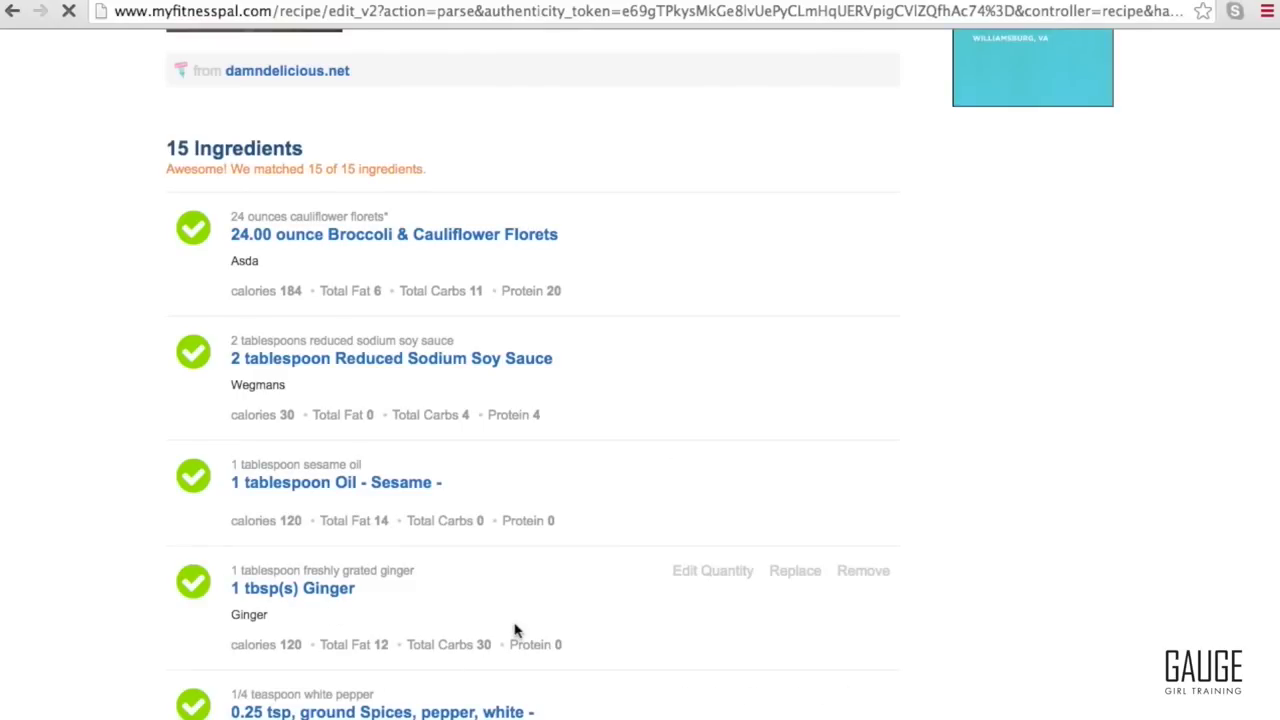
scroll(515, 630, "down", 5)
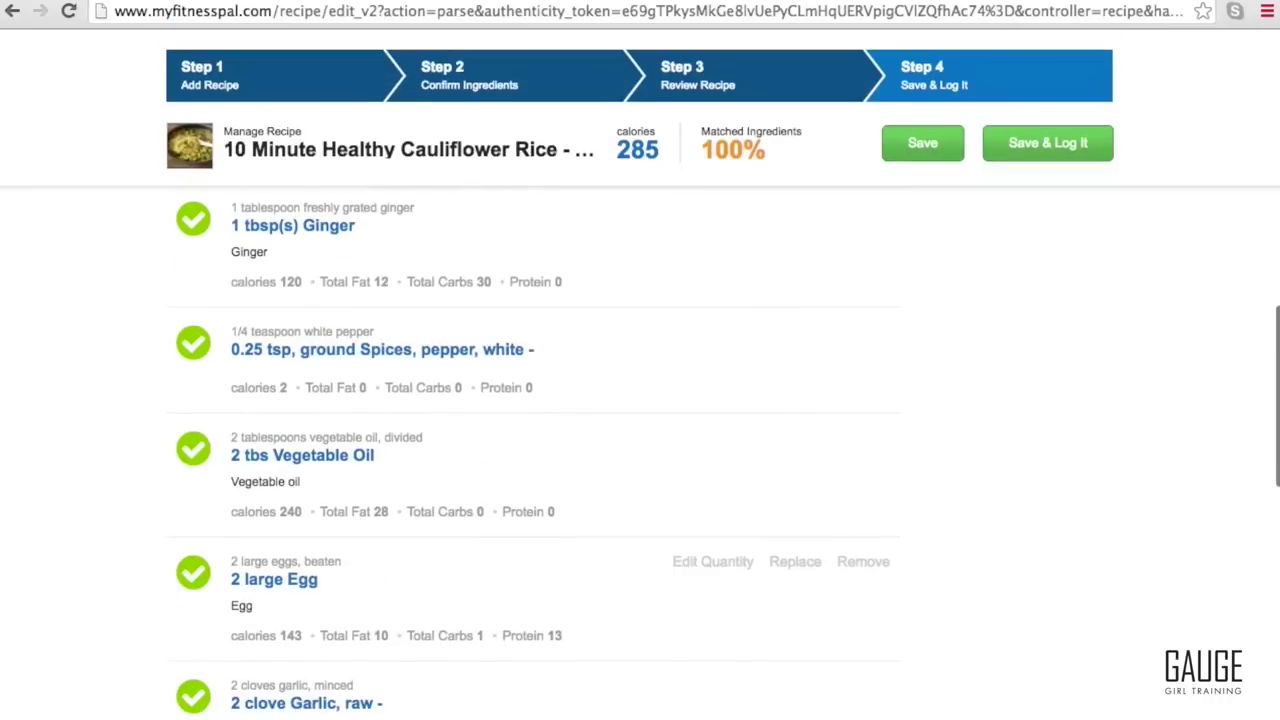
scroll(780, 555, "down", 3)
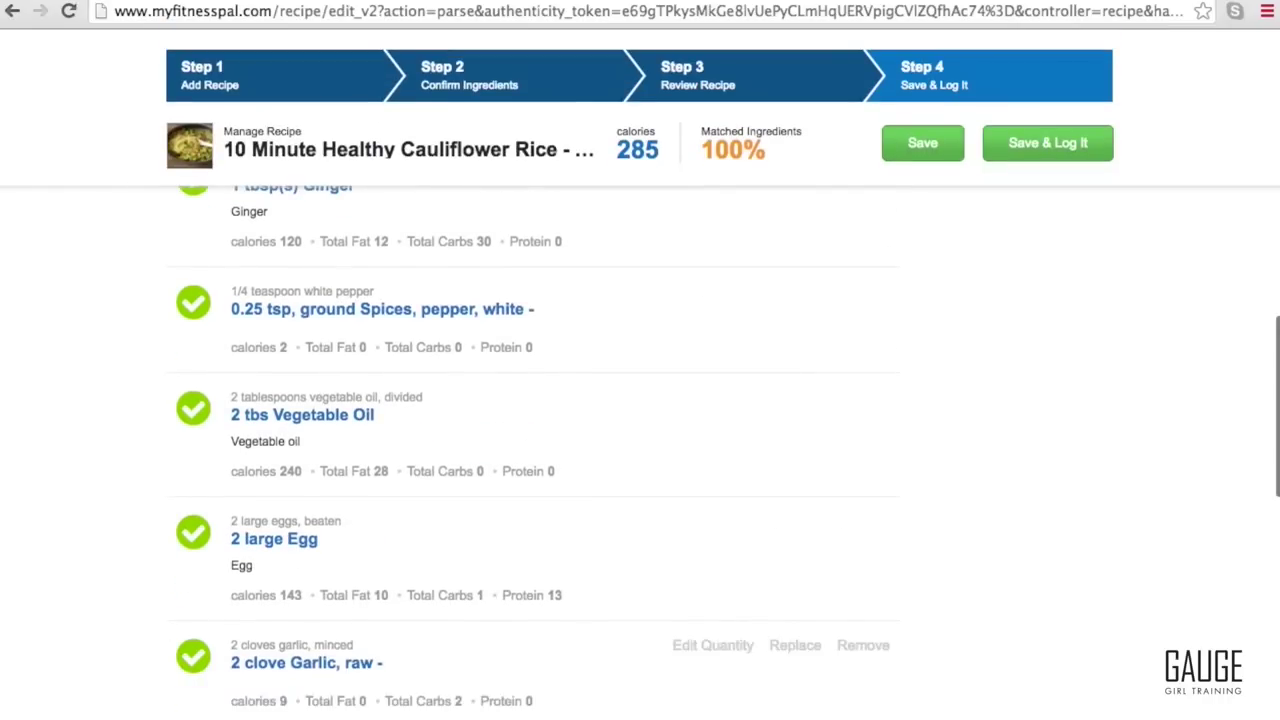
scroll(780, 555, "down", 7)
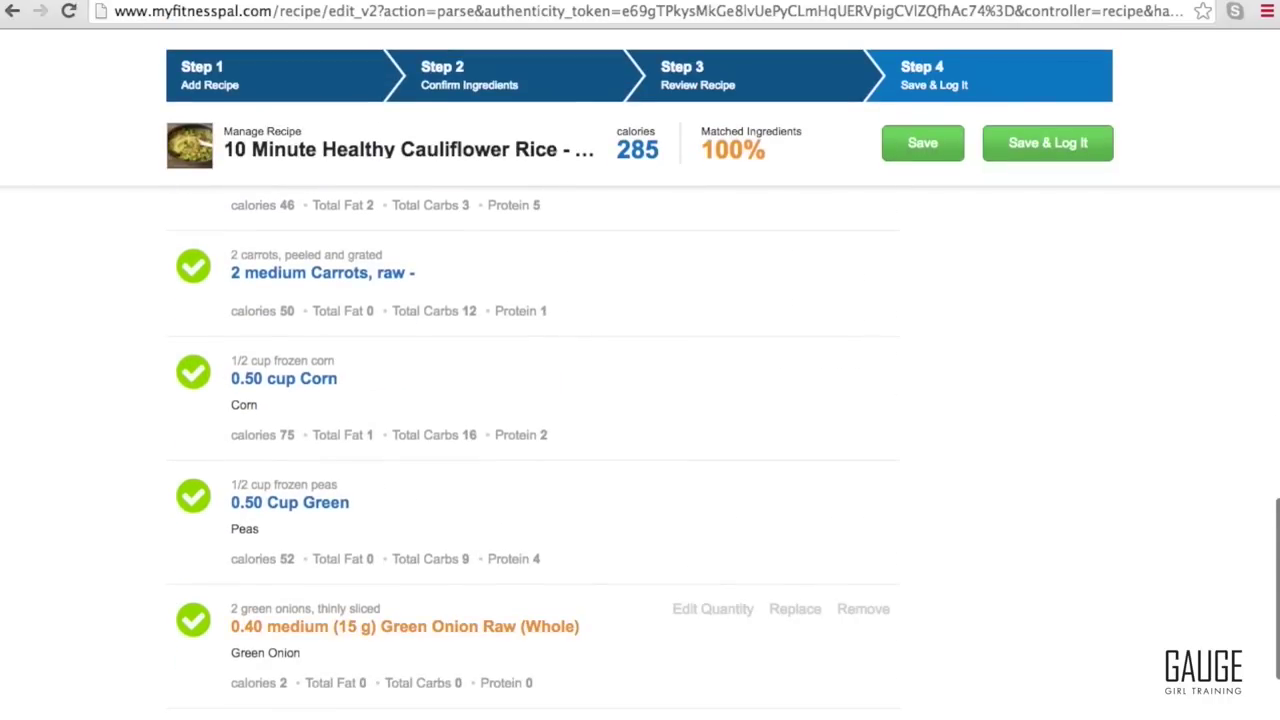
scroll(826, 668, "down", 3)
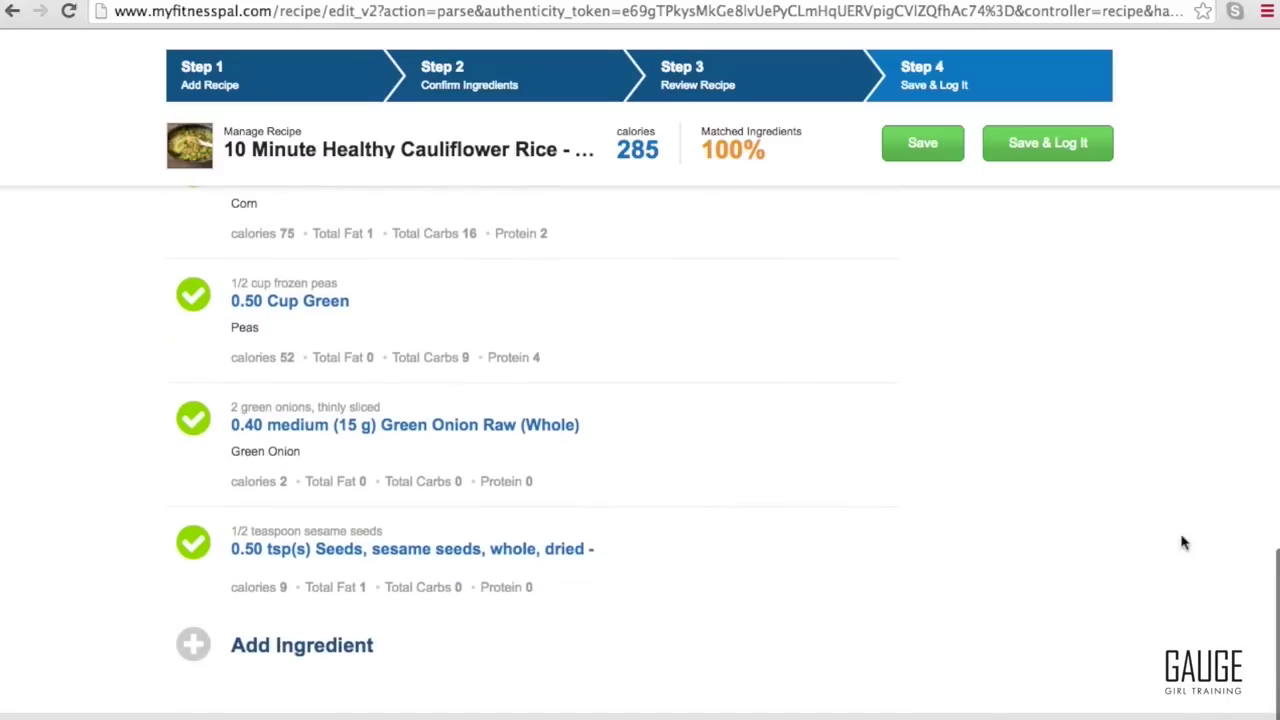
scroll(1270, 575, "up", 3)
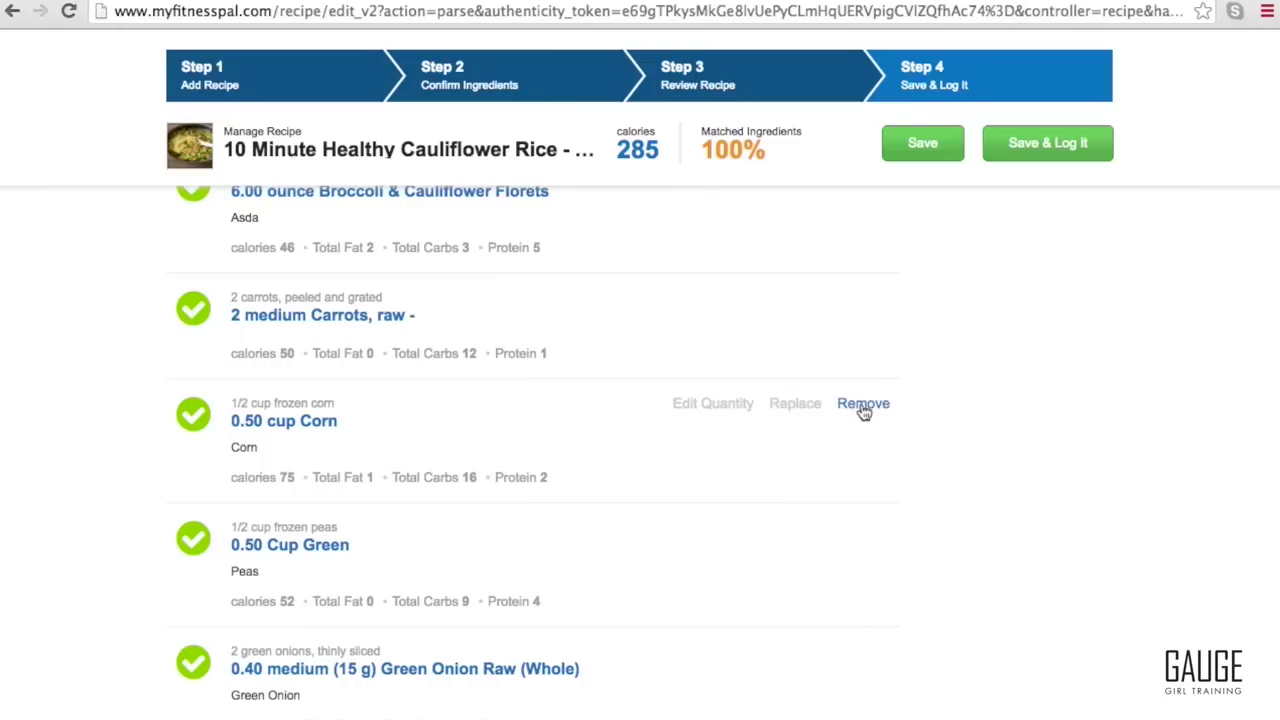
Save the recipe without logging it, and open 10 Minute Healthy Cauliflower Rice - Damn Delicious from the recipe box.
left_click(920, 146)
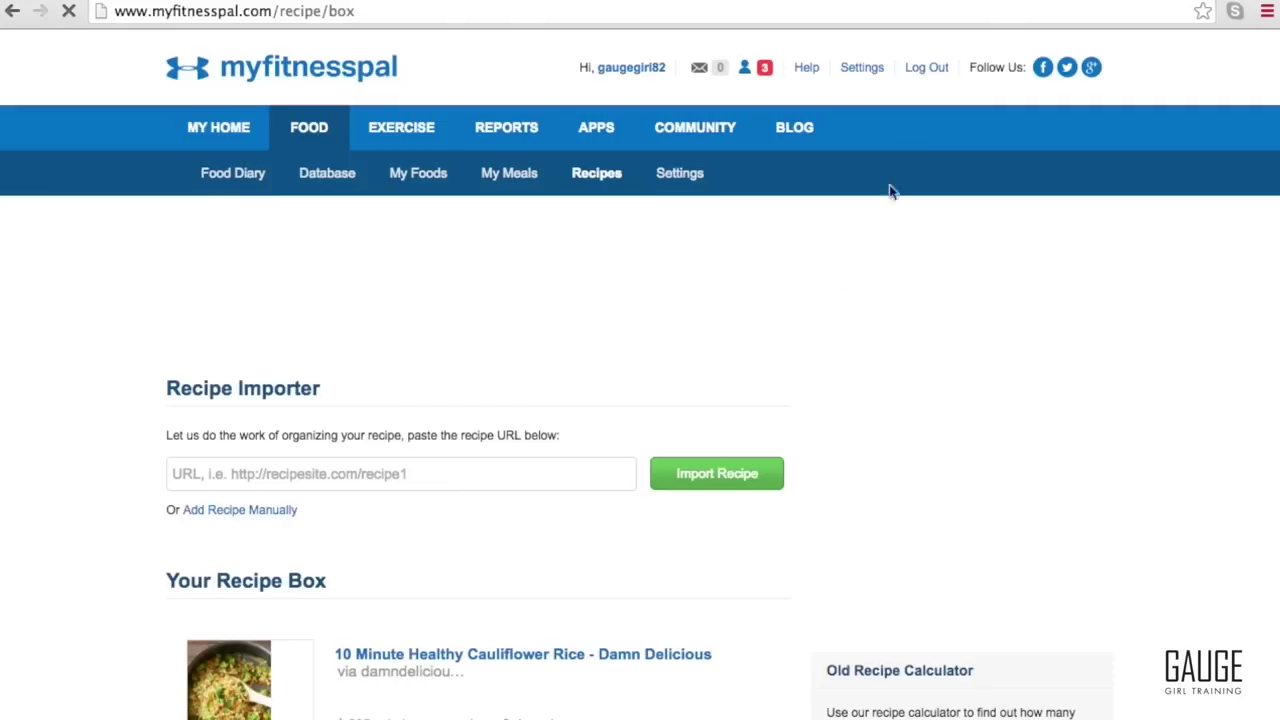
mouse_move(357, 670)
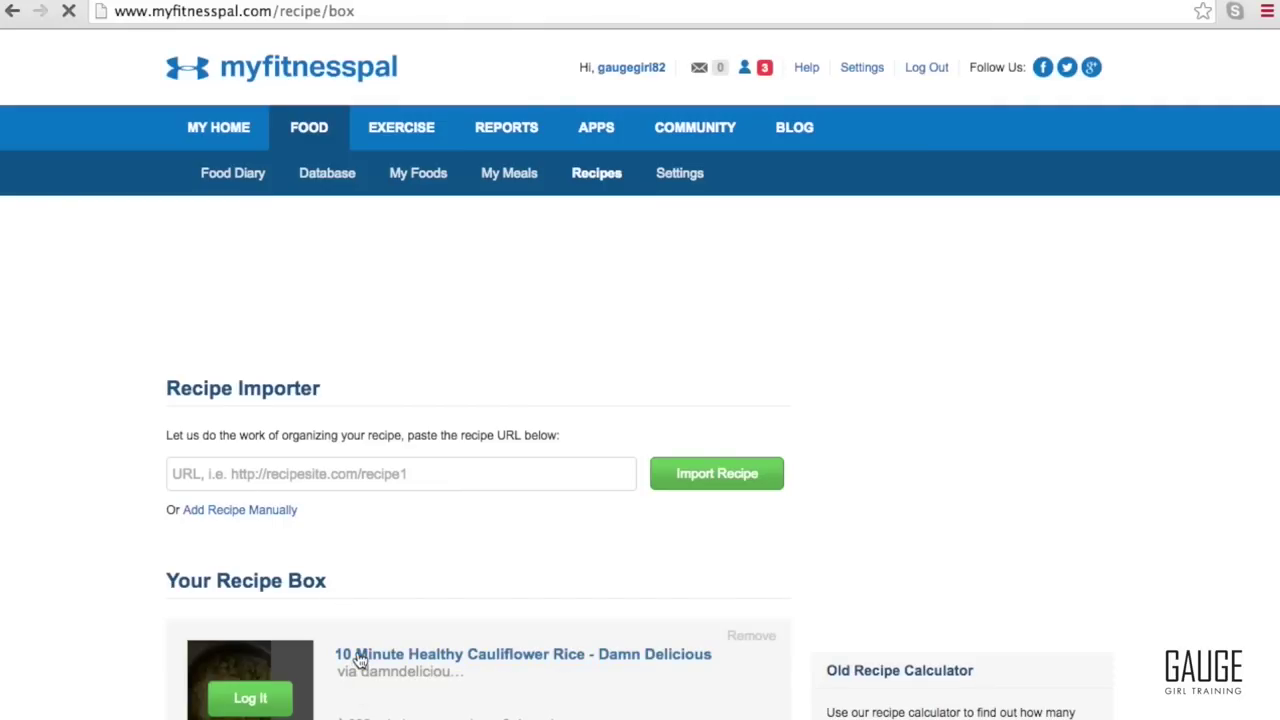
left_click(358, 660)
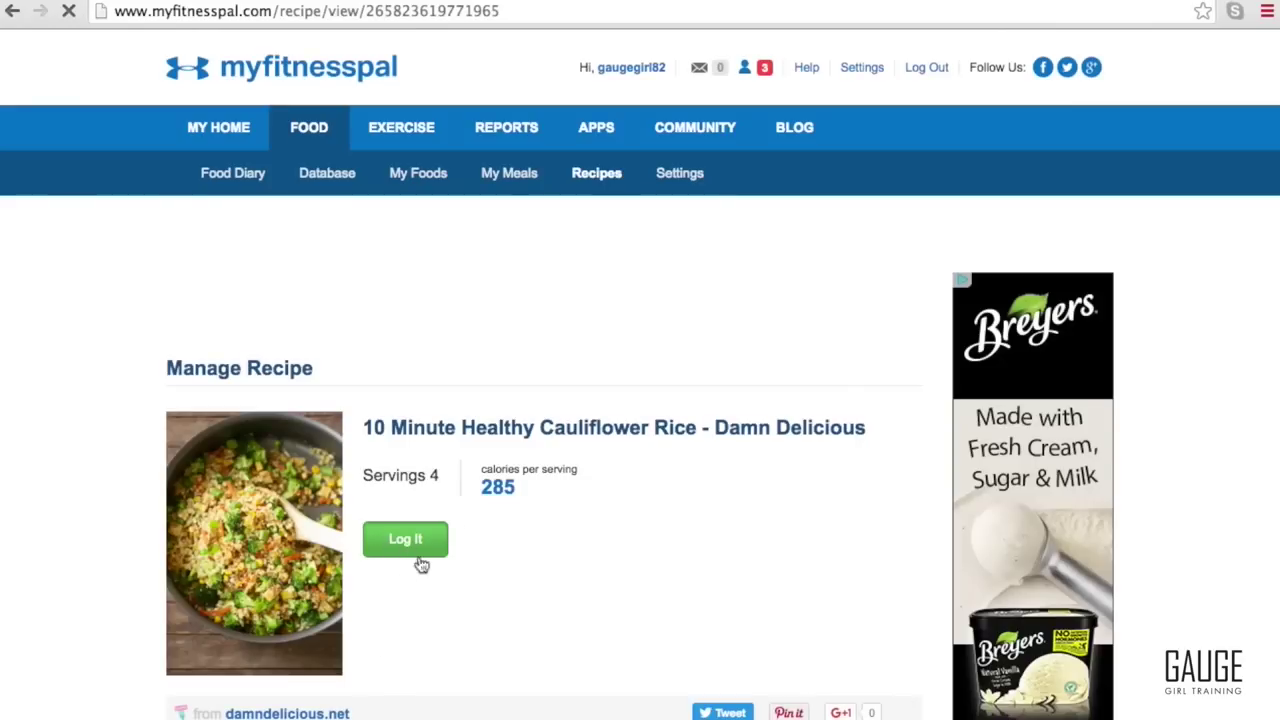
Check the calories, total fat, total carbohydrate and protein per serving in the recipe's Nutrition Facts.
scroll(640, 380, "down", 6)
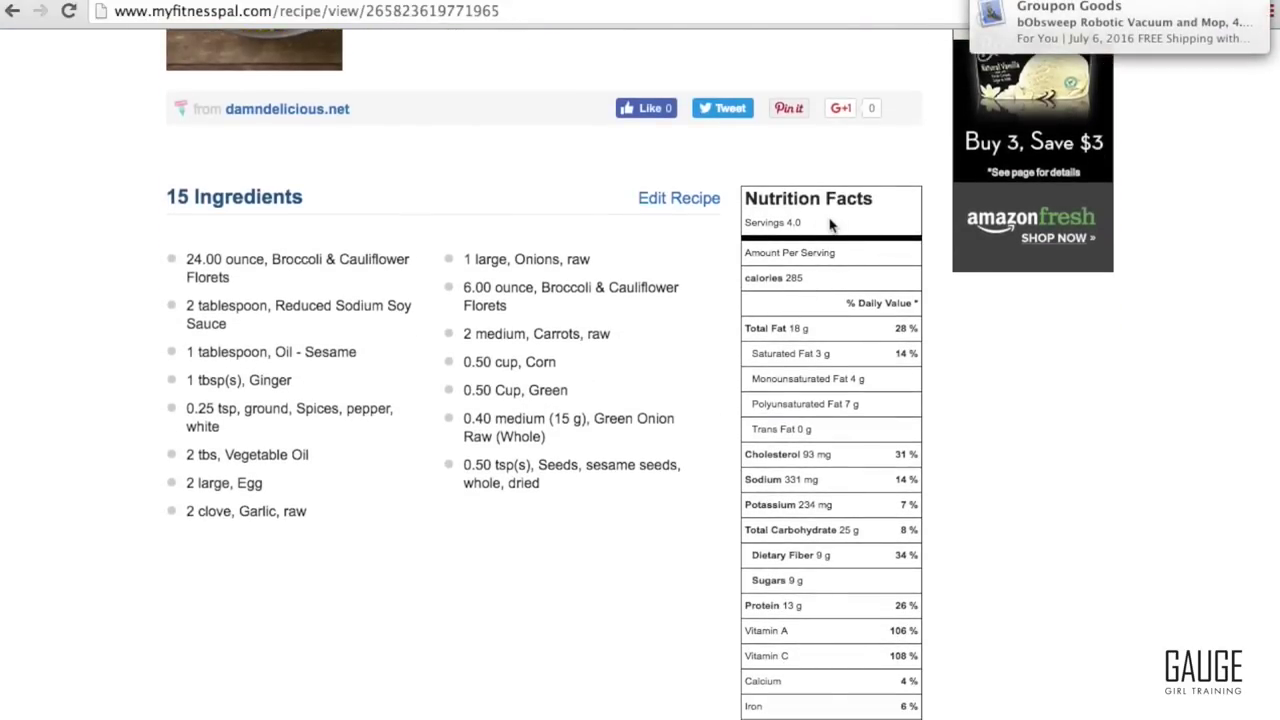
left_click_drag(814, 277, 743, 277)
left_click_drag(830, 334, 745, 331)
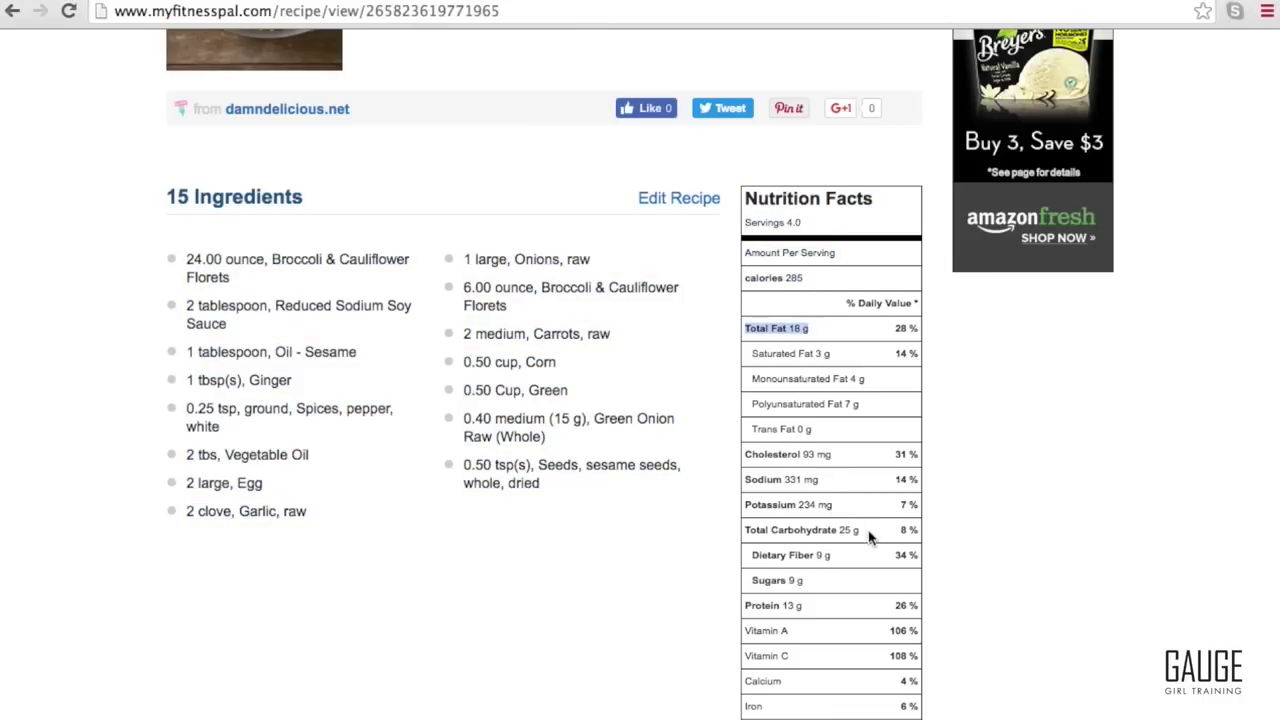
left_click_drag(869, 537, 760, 510)
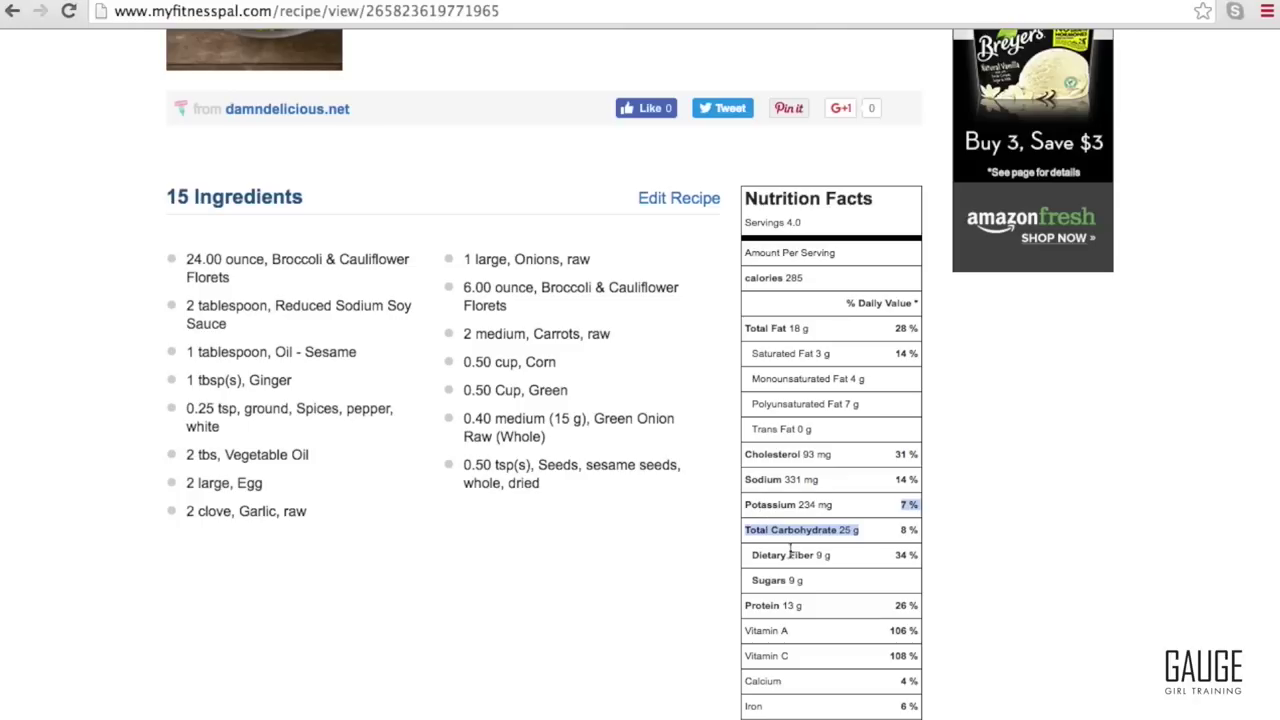
left_click_drag(810, 597, 749, 605)
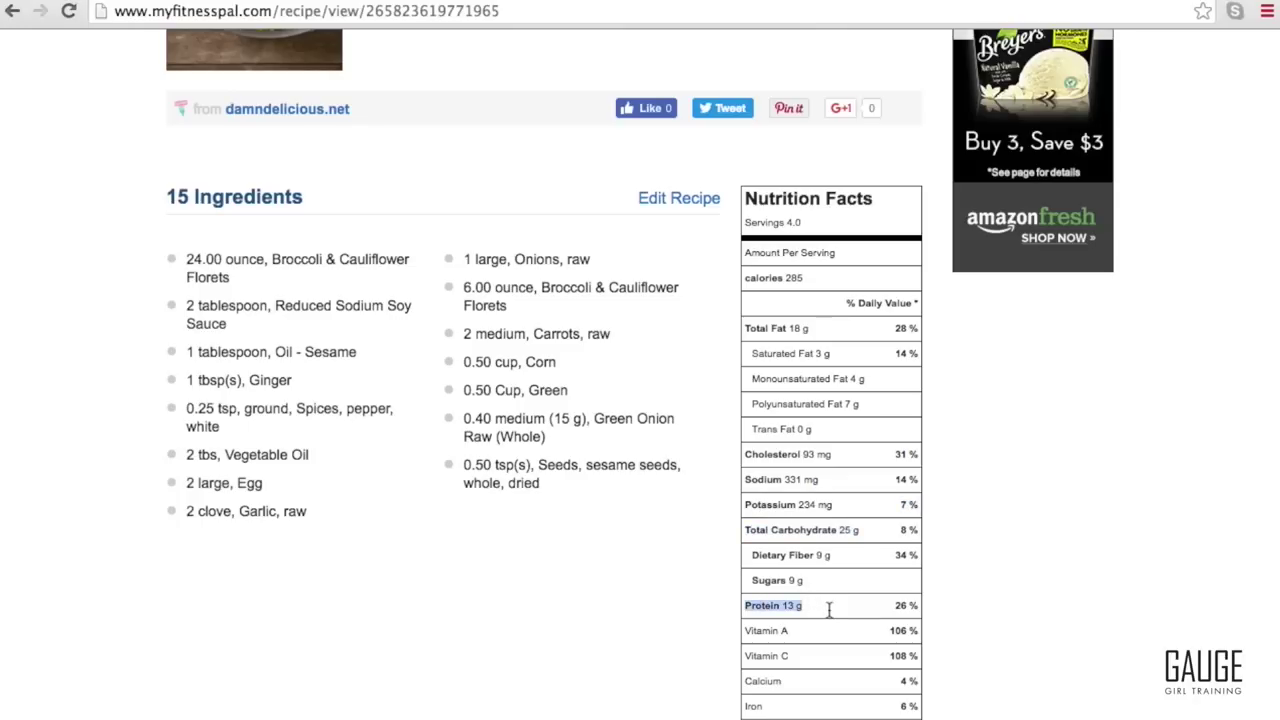
left_click(970, 548)
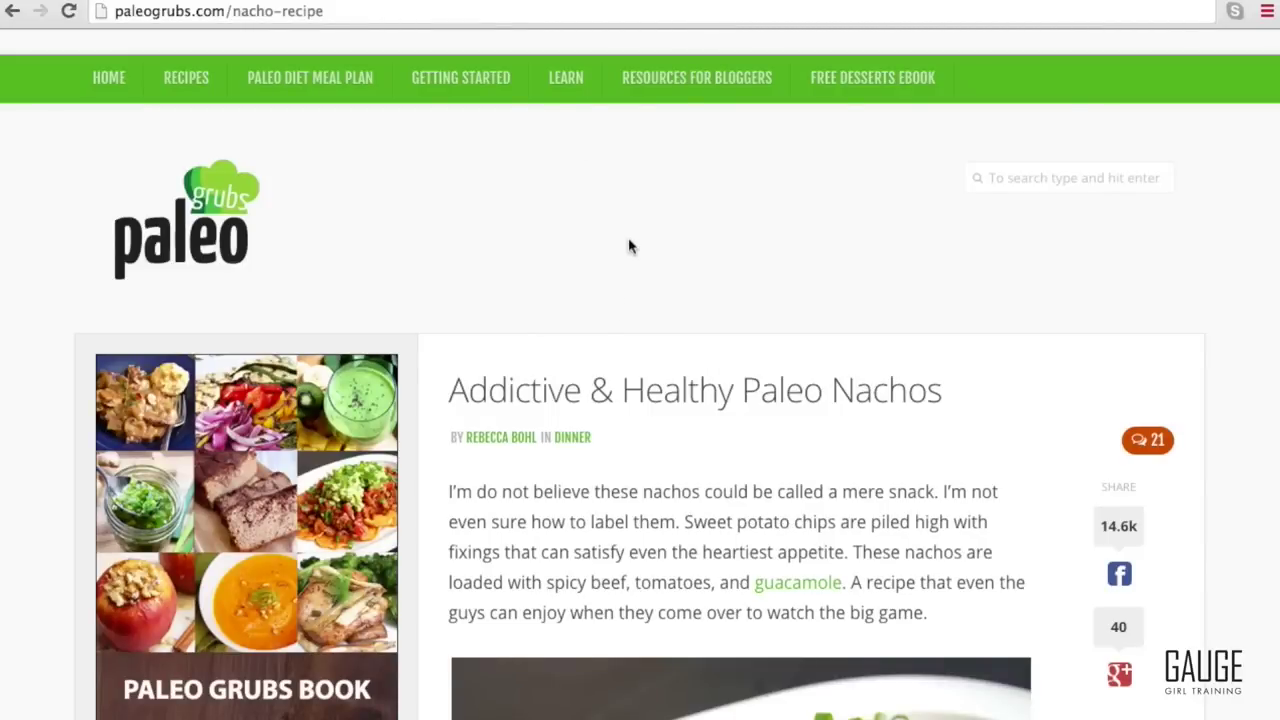
Look through the Addictive & Healthy Paleo Nachos recipe page, including its ingredient list and instructions.
scroll(640, 374, "down", 5)
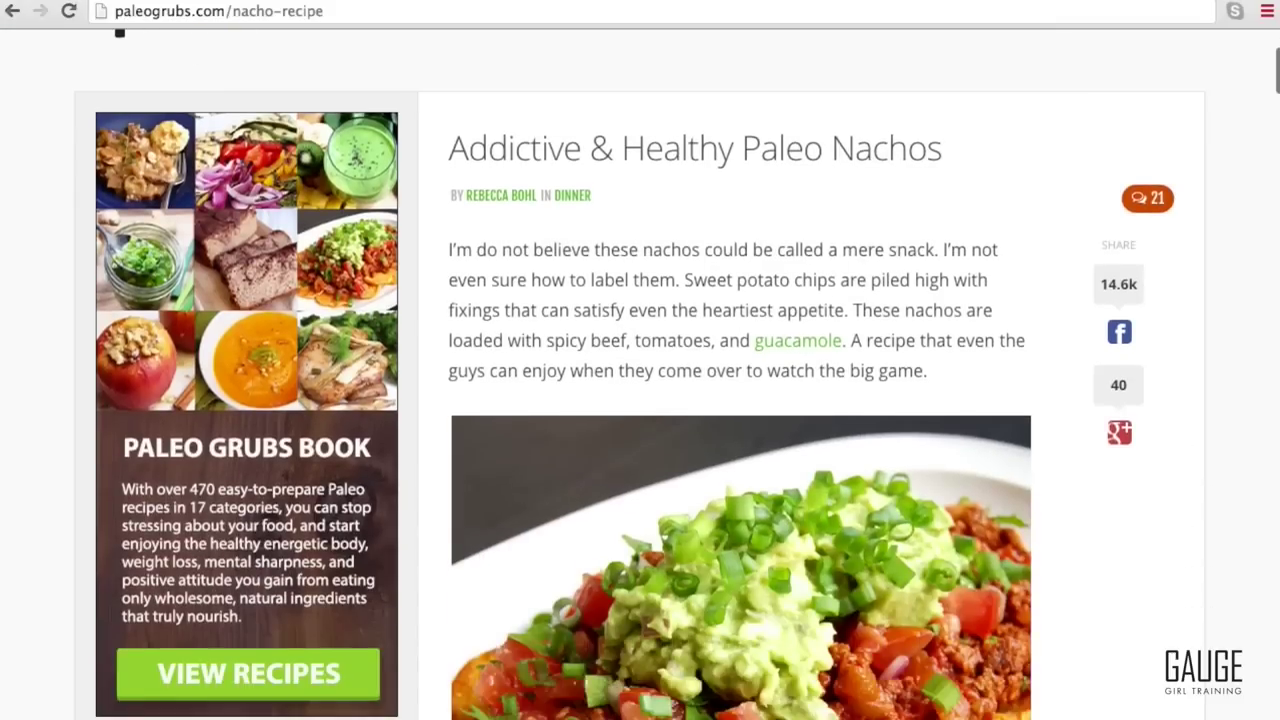
scroll(640, 374, "down", 1)
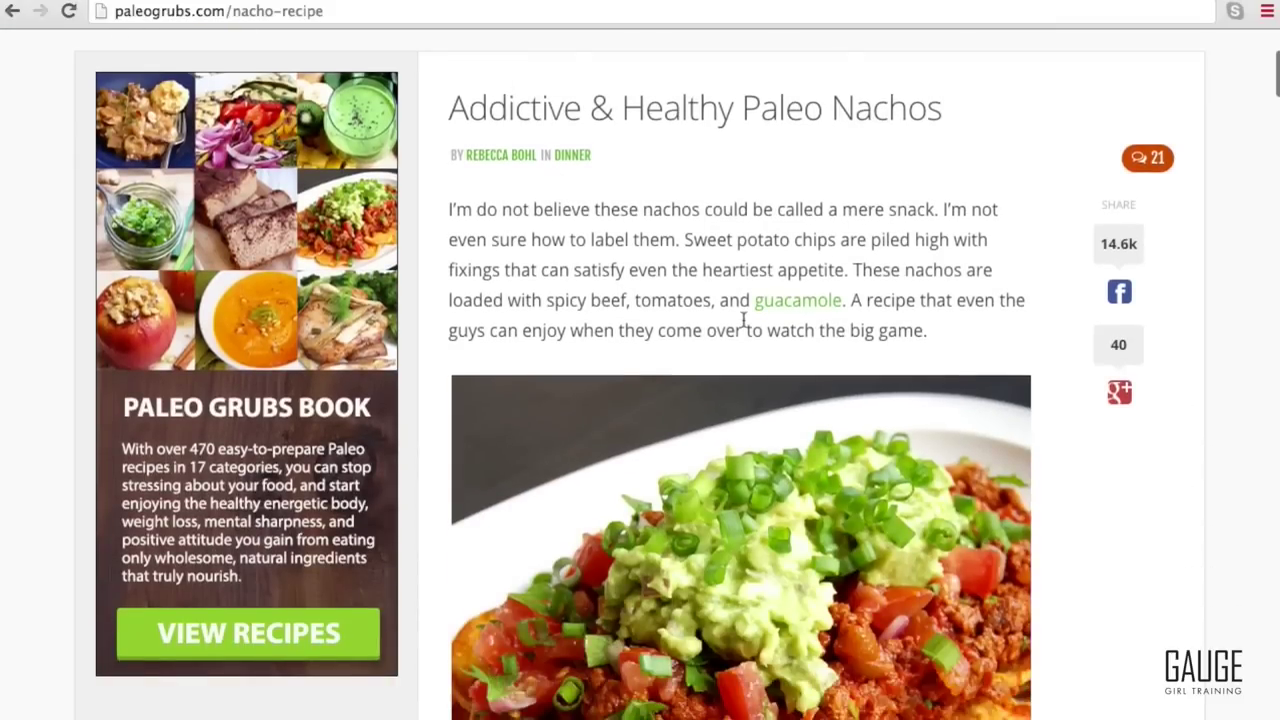
scroll(640, 374, "down", 1)
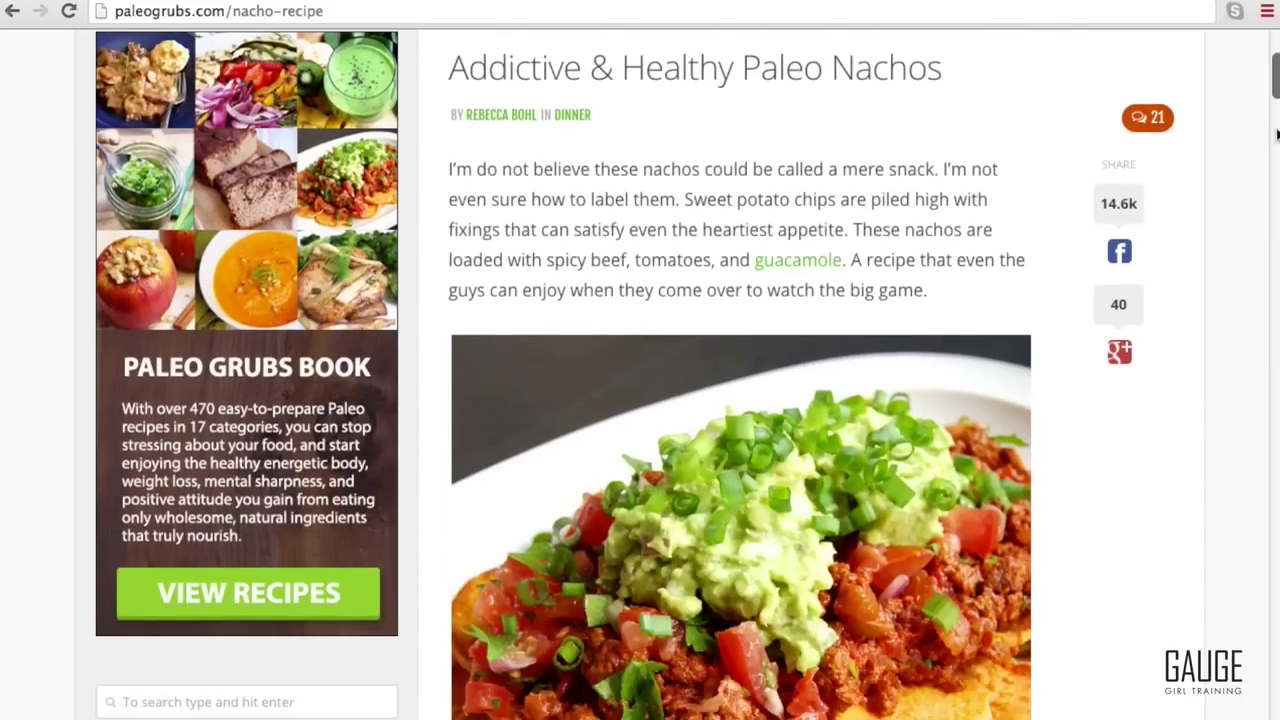
scroll(640, 374, "down", 14)
scroll(1240, 320, "down", 20)
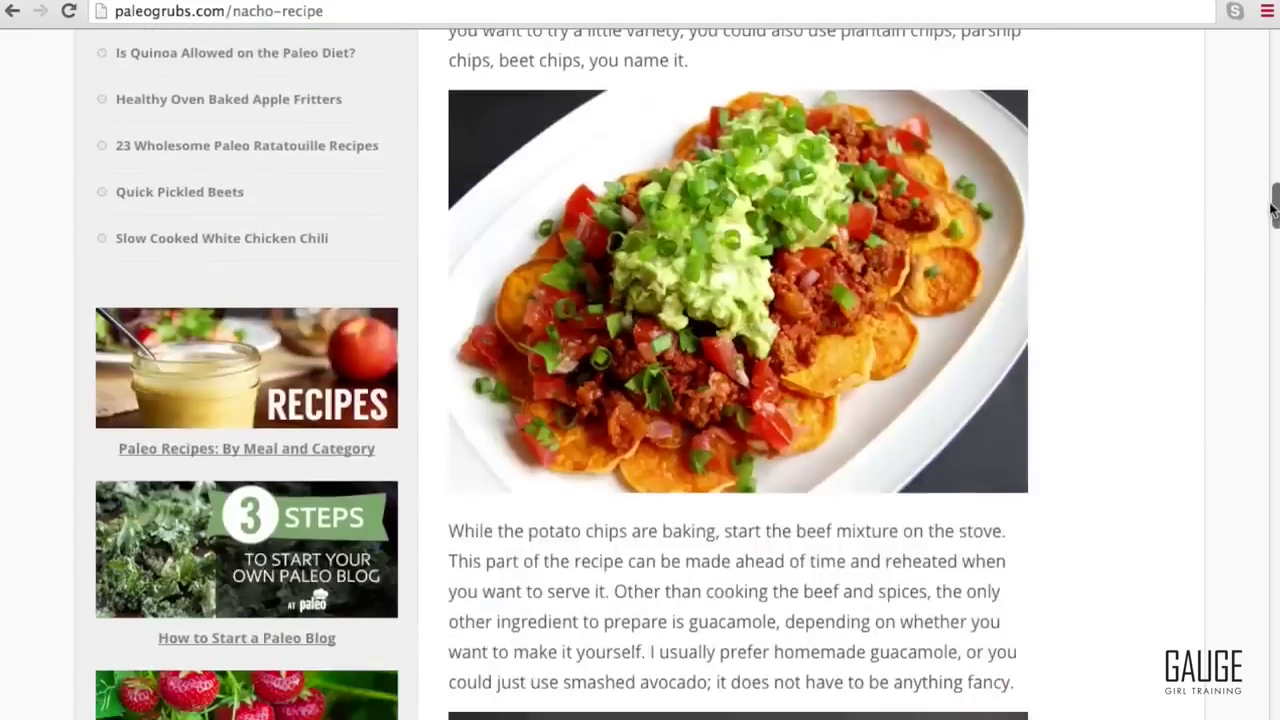
scroll(1240, 320, "down", 17)
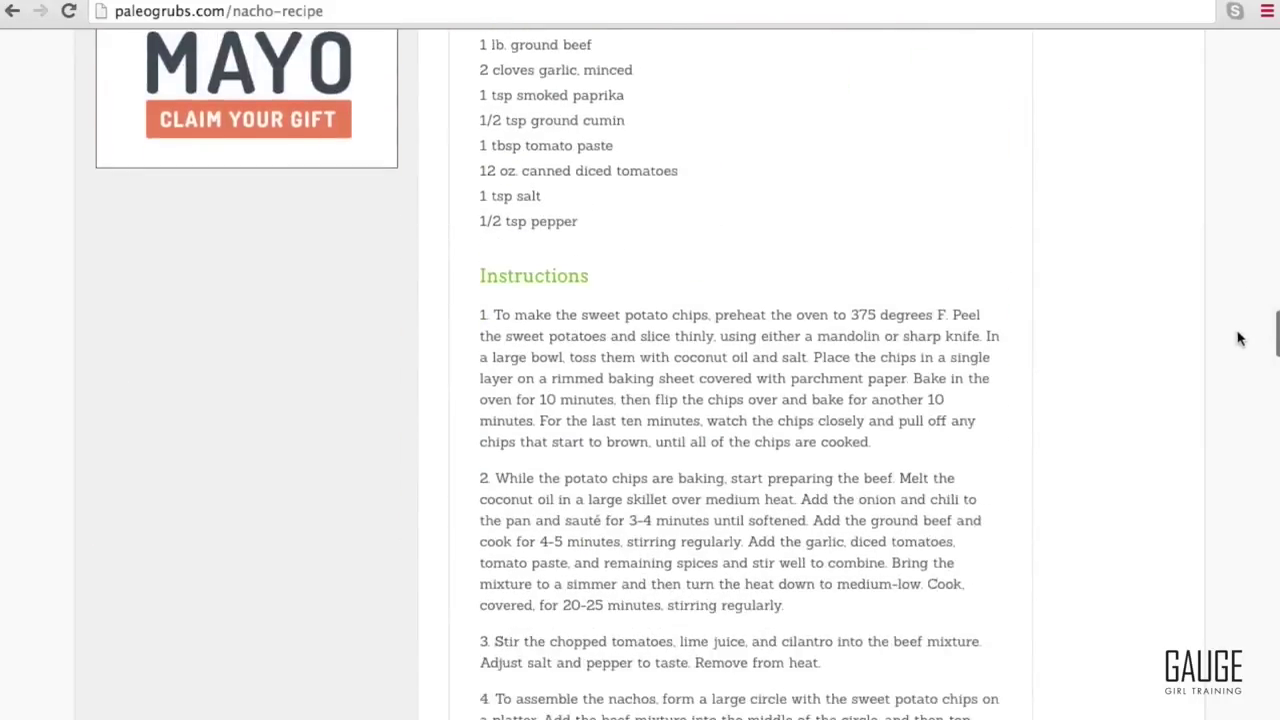
left_click(1274, 50)
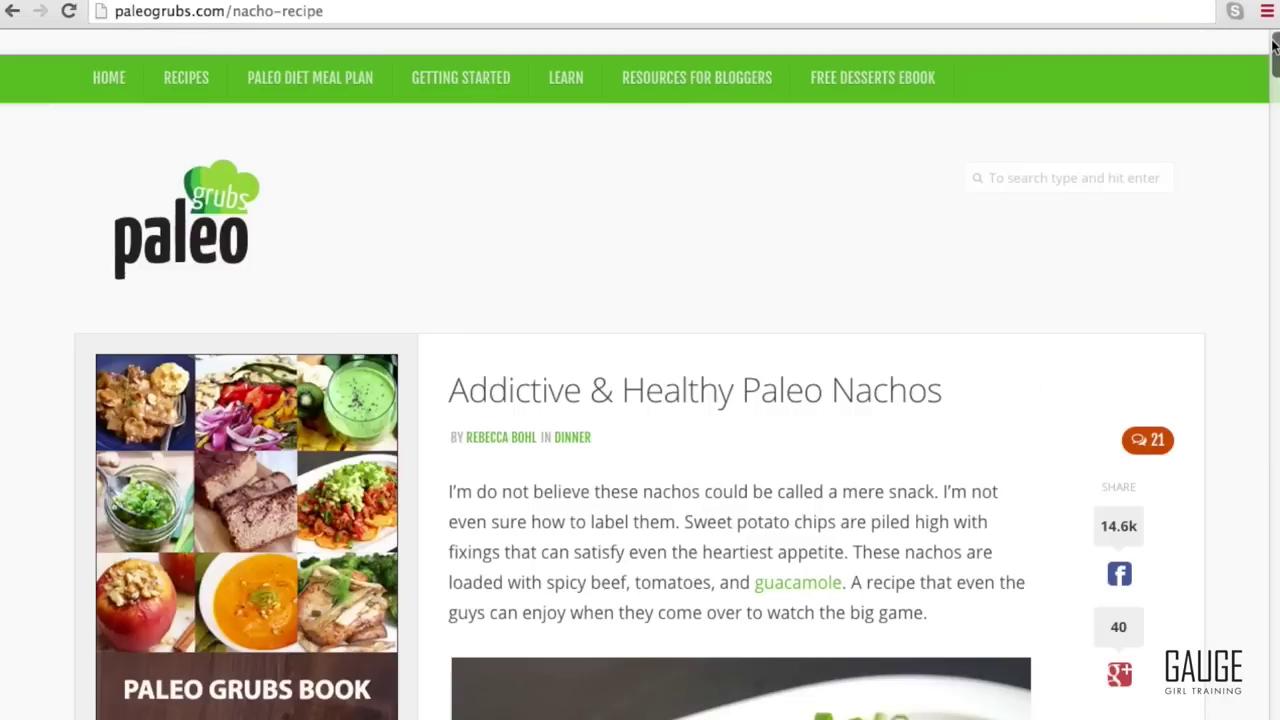
Copy the paleogrubs.com/nacho-recipe address and import the recipe from that URL into the MyFitnessPal recipe box.
left_click(776, 10)
key("ctrl+c")
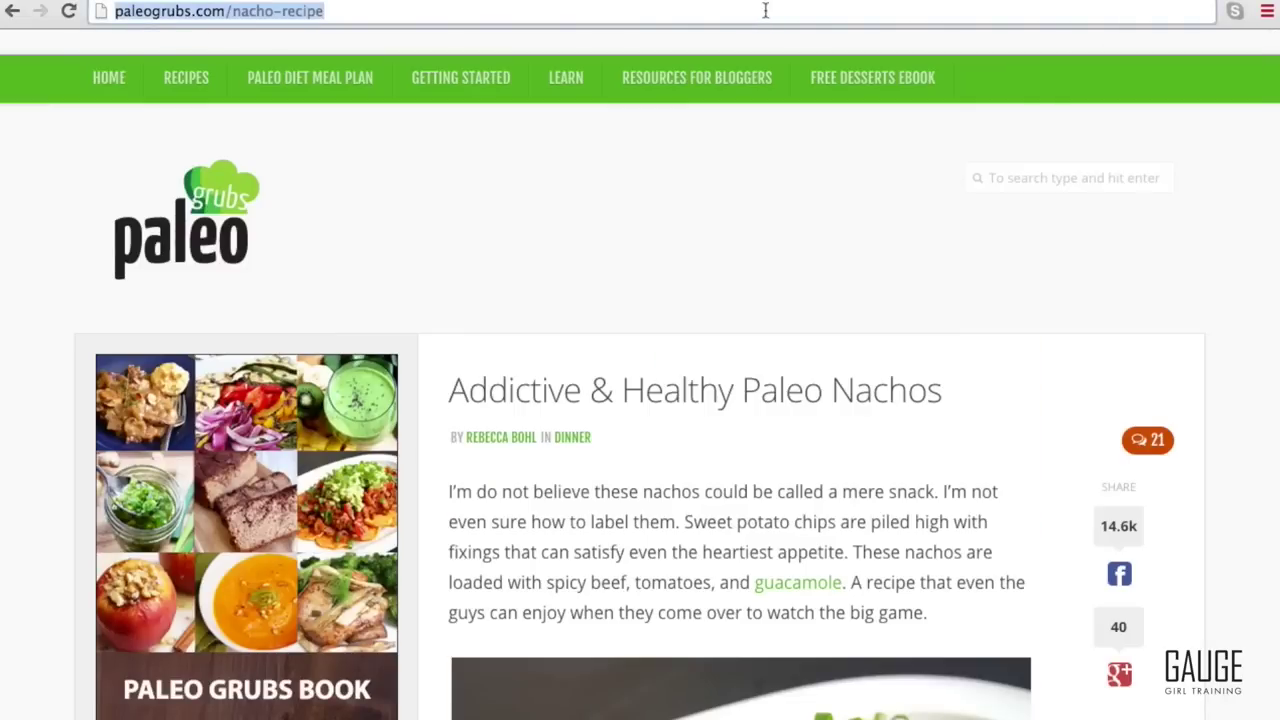
key("ctrl+Tab")
left_click(586, 172)
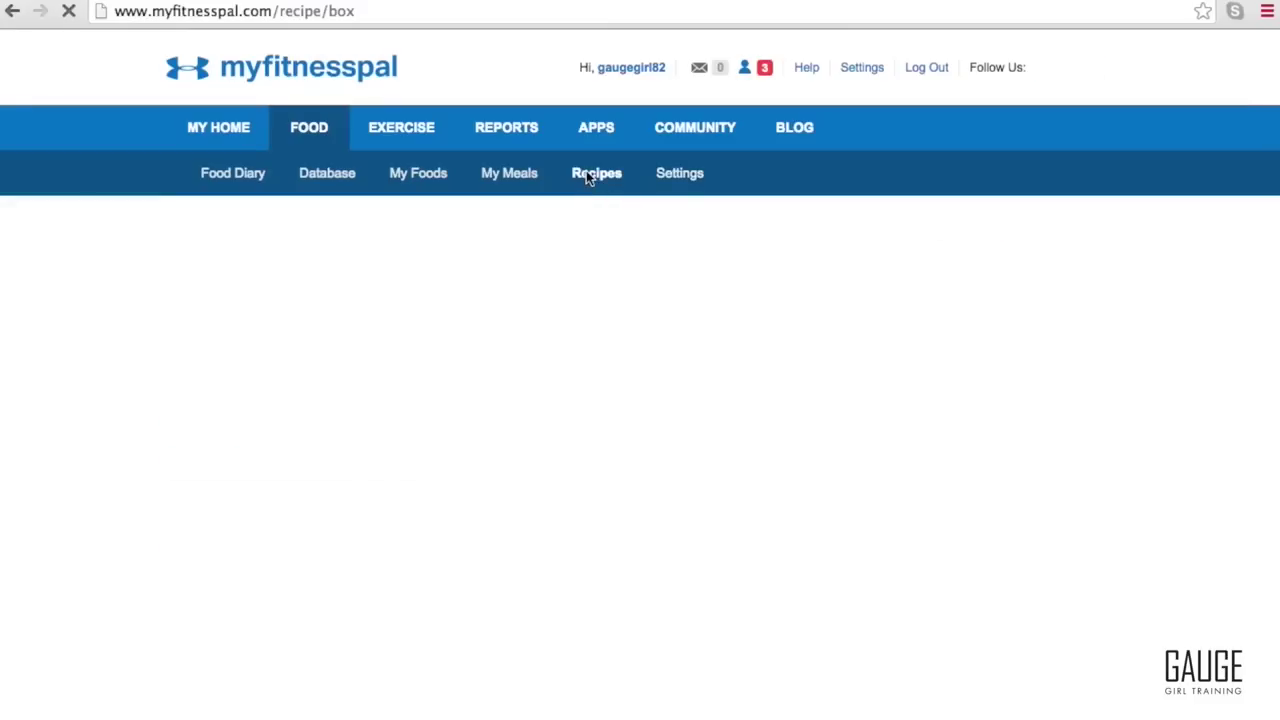
key("ctrl+v")
left_click(717, 473)
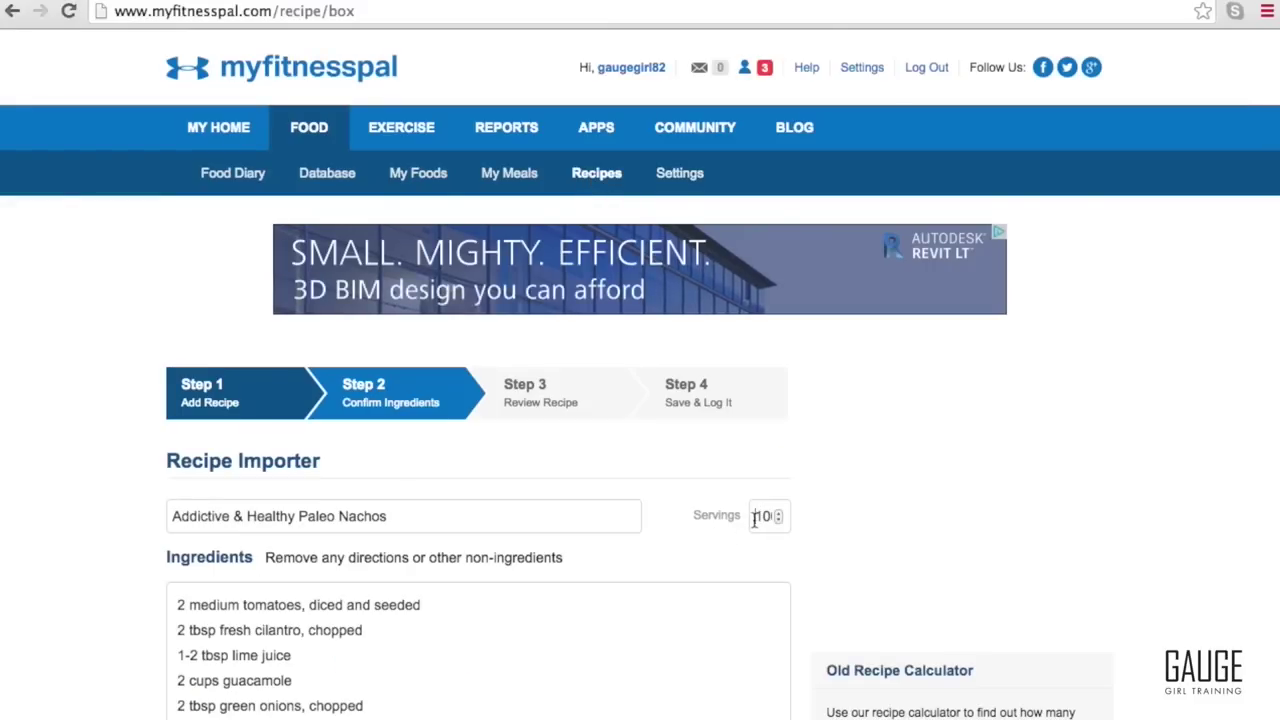
Set the imported recipe's servings to 1, and look up the serving count in the notes on the Paleo Grubs page.
double_click(757, 516)
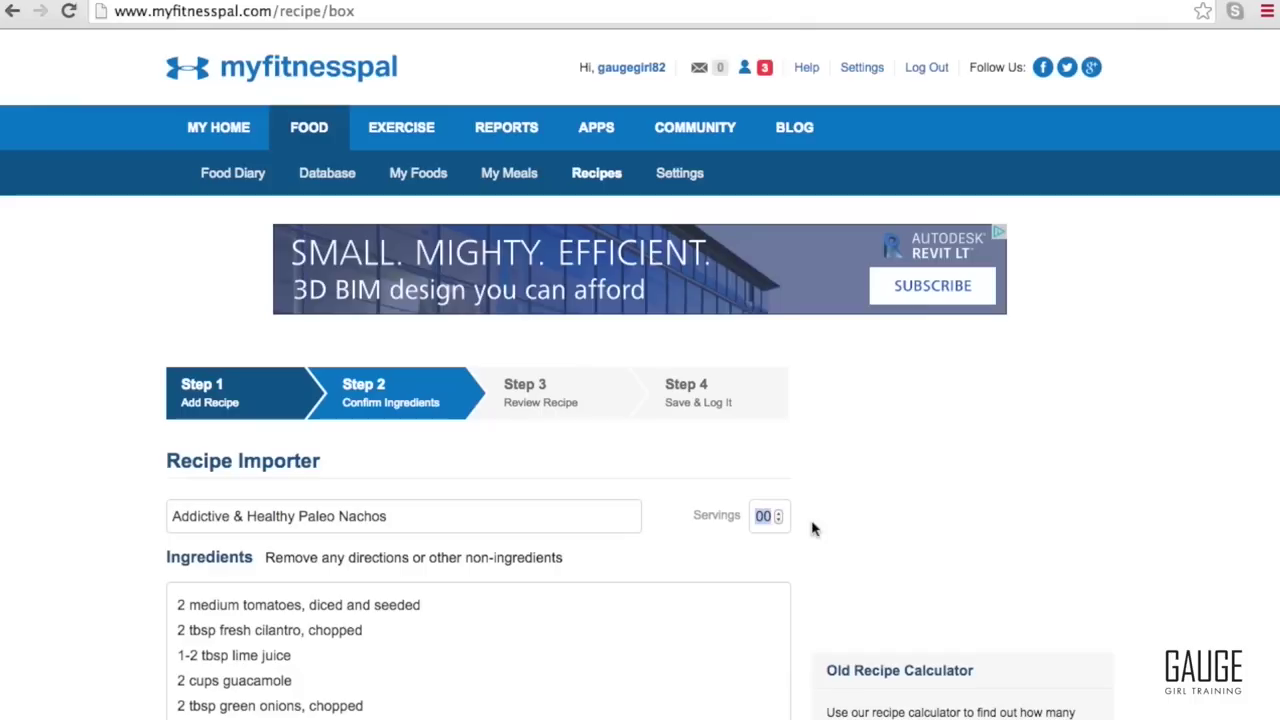
type("1")
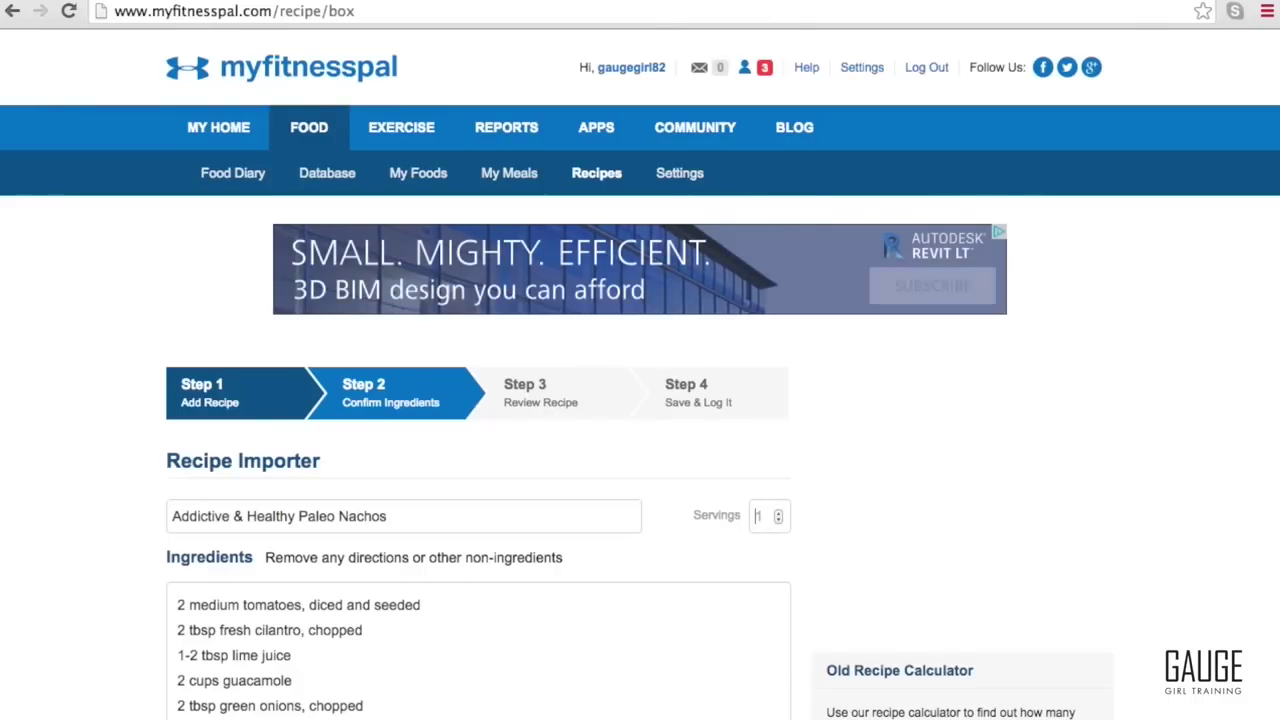
key("ctrl+Tab")
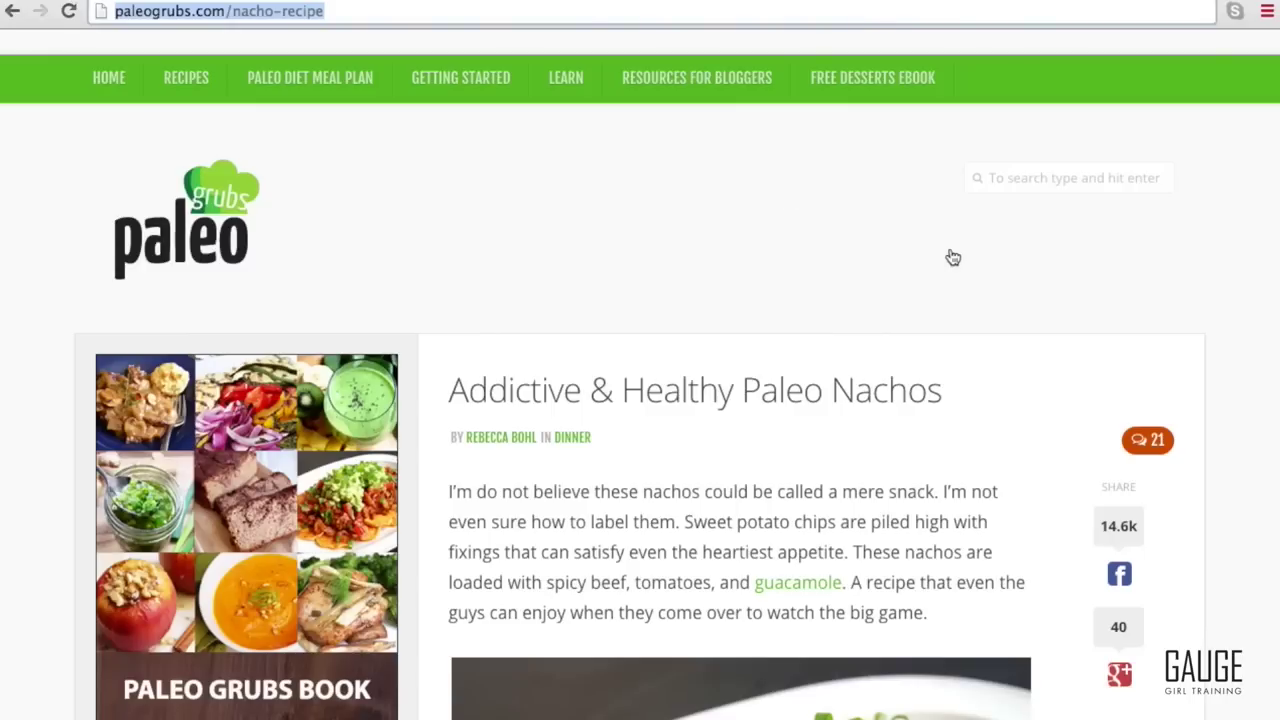
key("ctrl+c")
left_click(1248, 208)
scroll(1248, 208, "down", 1)
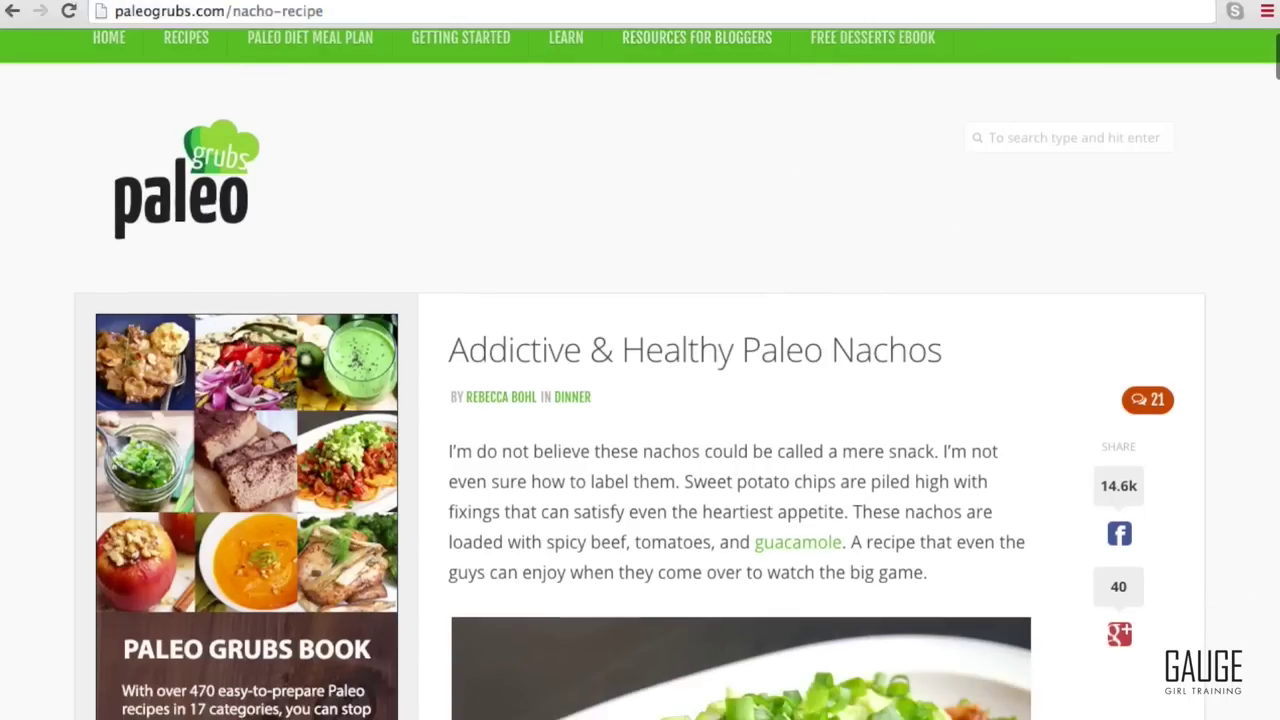
scroll(1260, 200, "down", 3)
left_click_drag(1274, 65, 1214, 349)
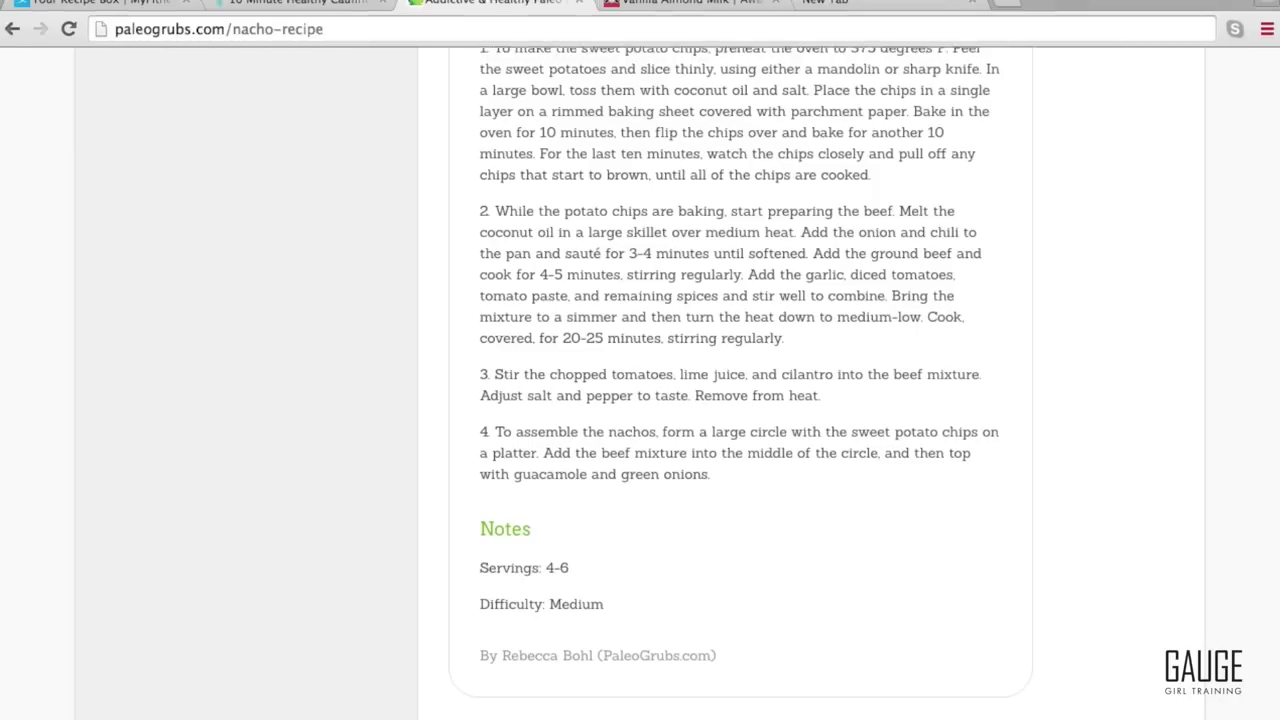
Back in MyFitnessPal, set the nacho recipe's servings to 5 and match its ingredients to the food database.
left_click(60, 8)
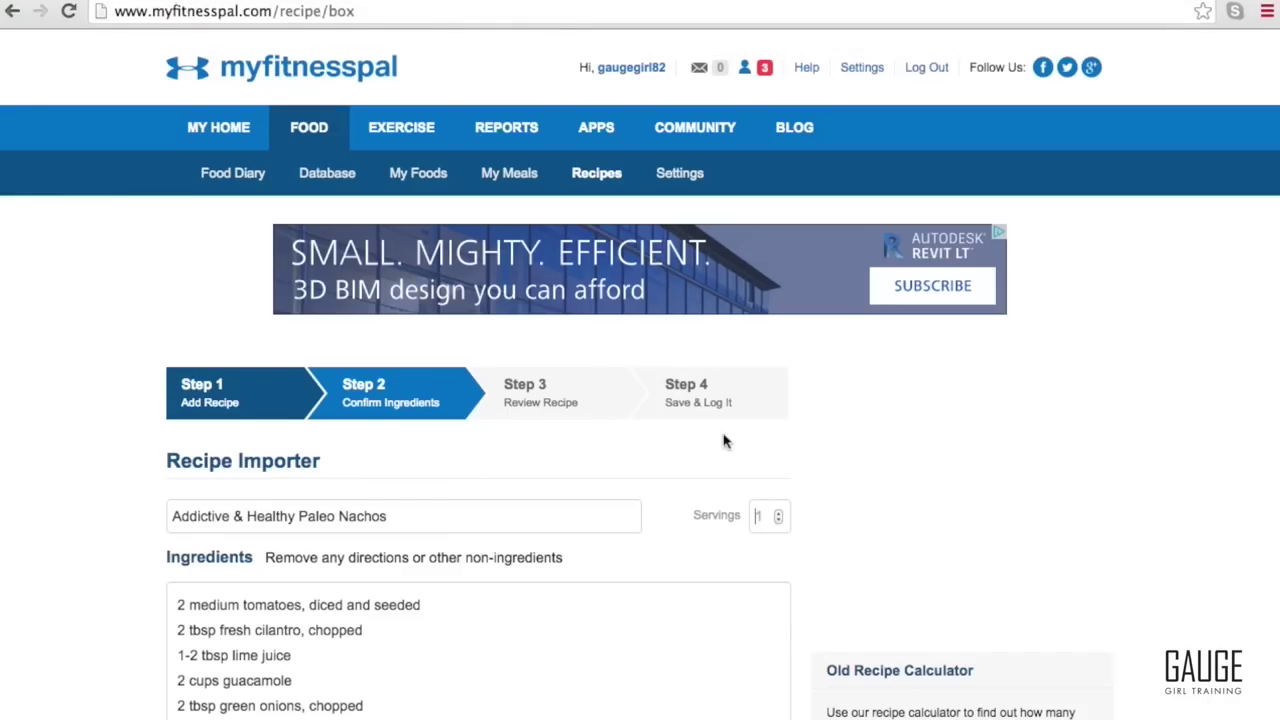
left_click(886, 471)
scroll(886, 471, "down", 5)
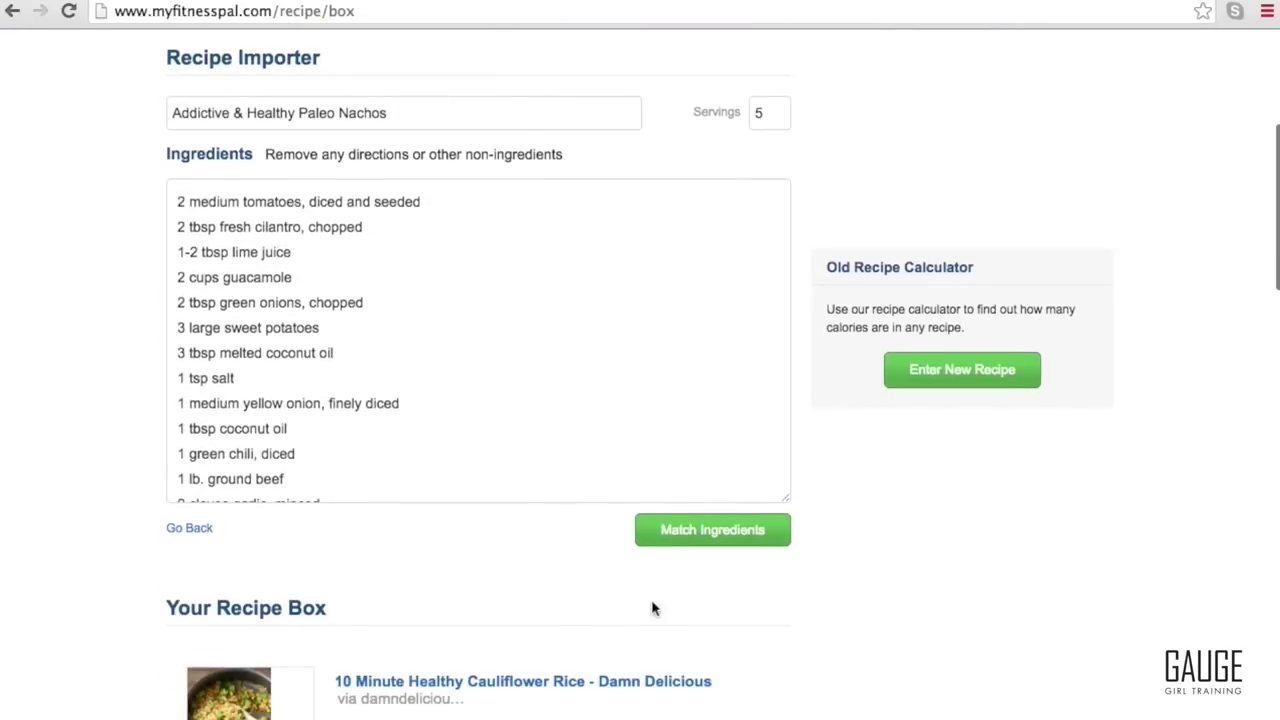
left_click(662, 532)
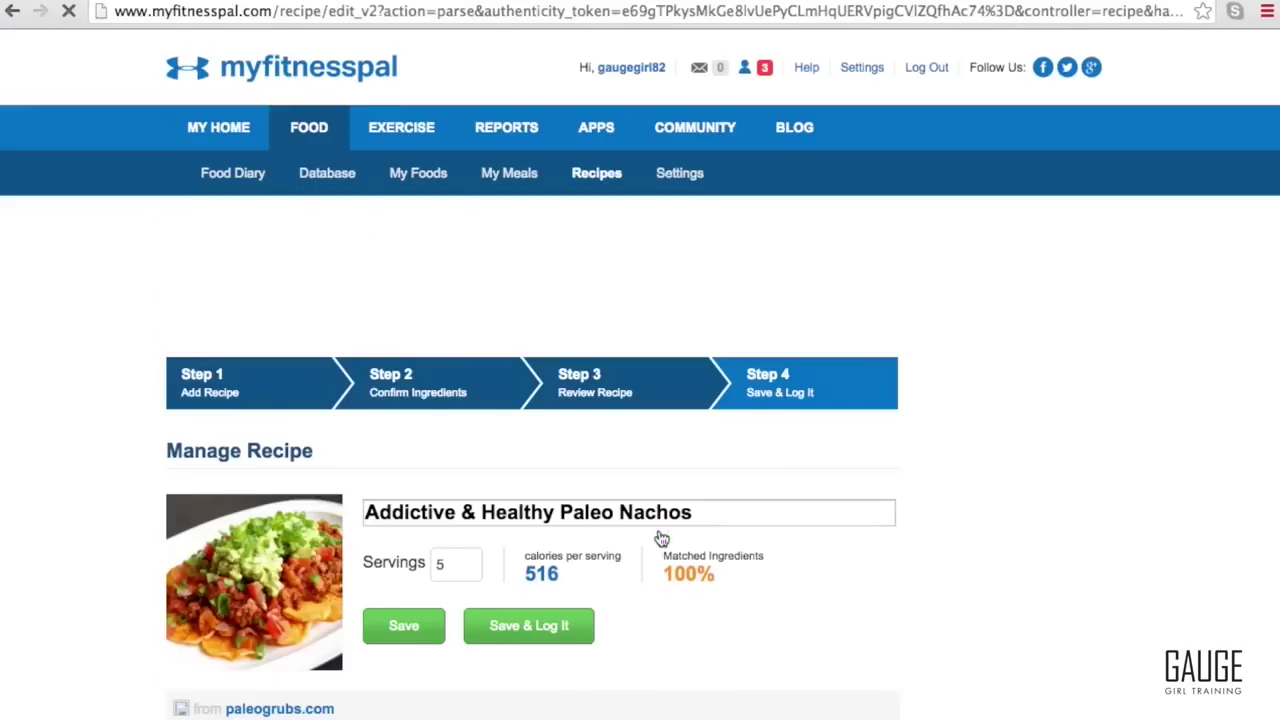
Review the nacho recipe's calories per serving and the quantities and nutrition values of its matched ingredients.
scroll(662, 538, "down", 5)
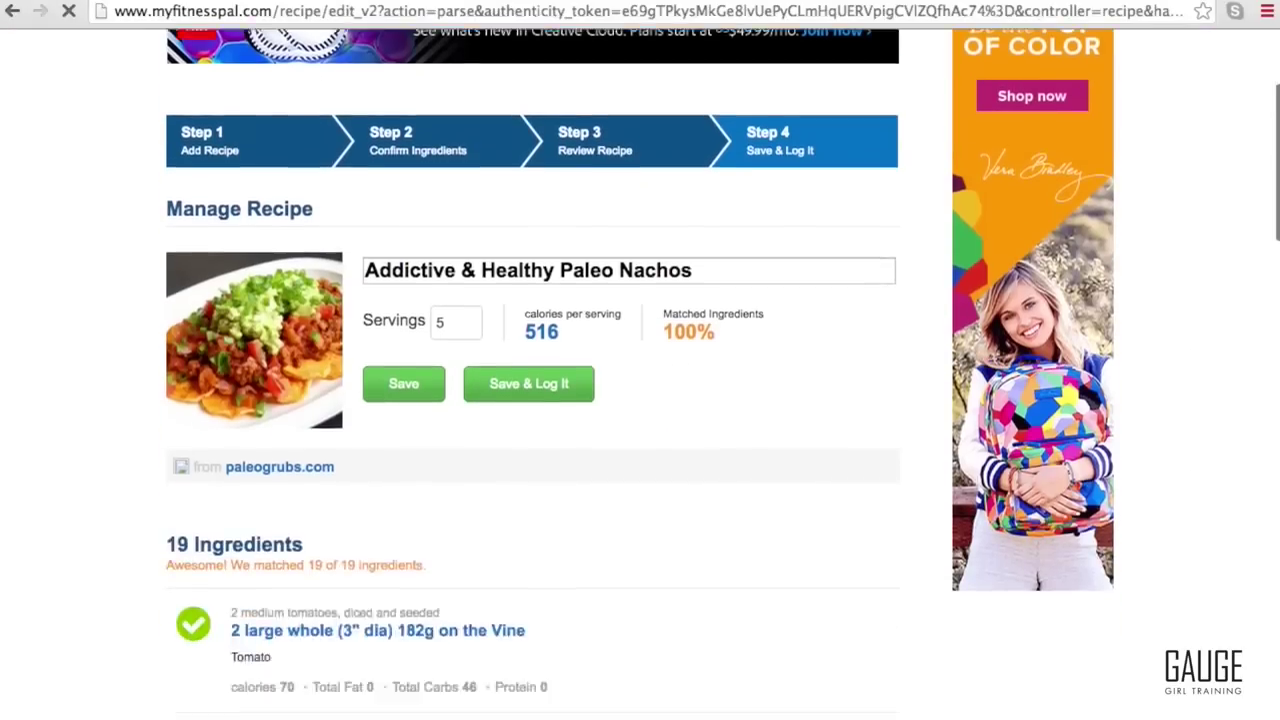
scroll(533, 400, "down", 10)
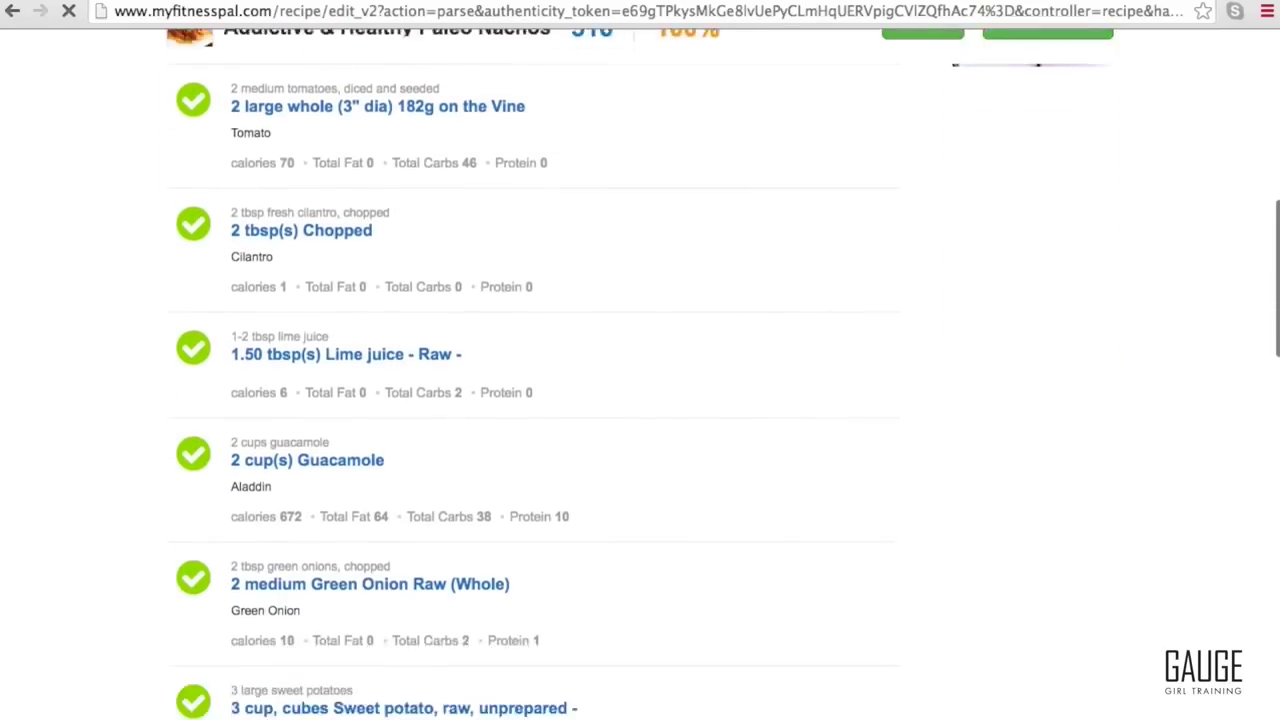
scroll(640, 450, "down", 12)
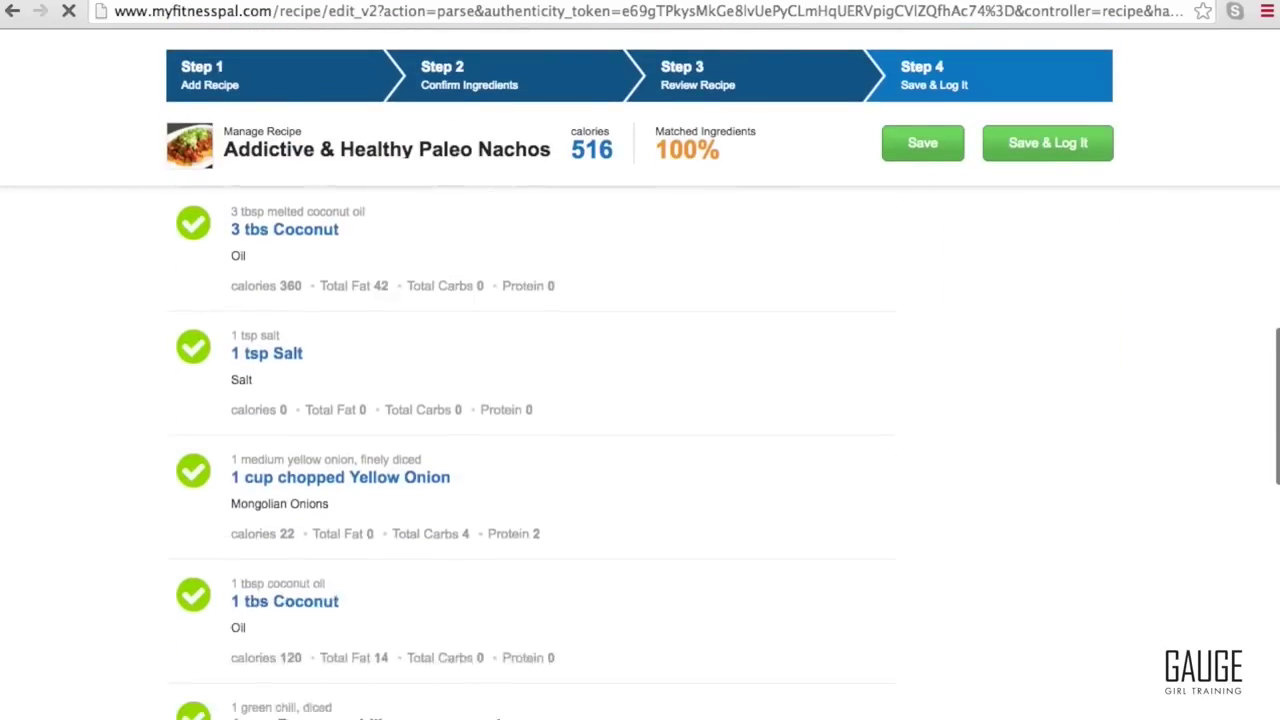
scroll(532, 452, "down", 6)
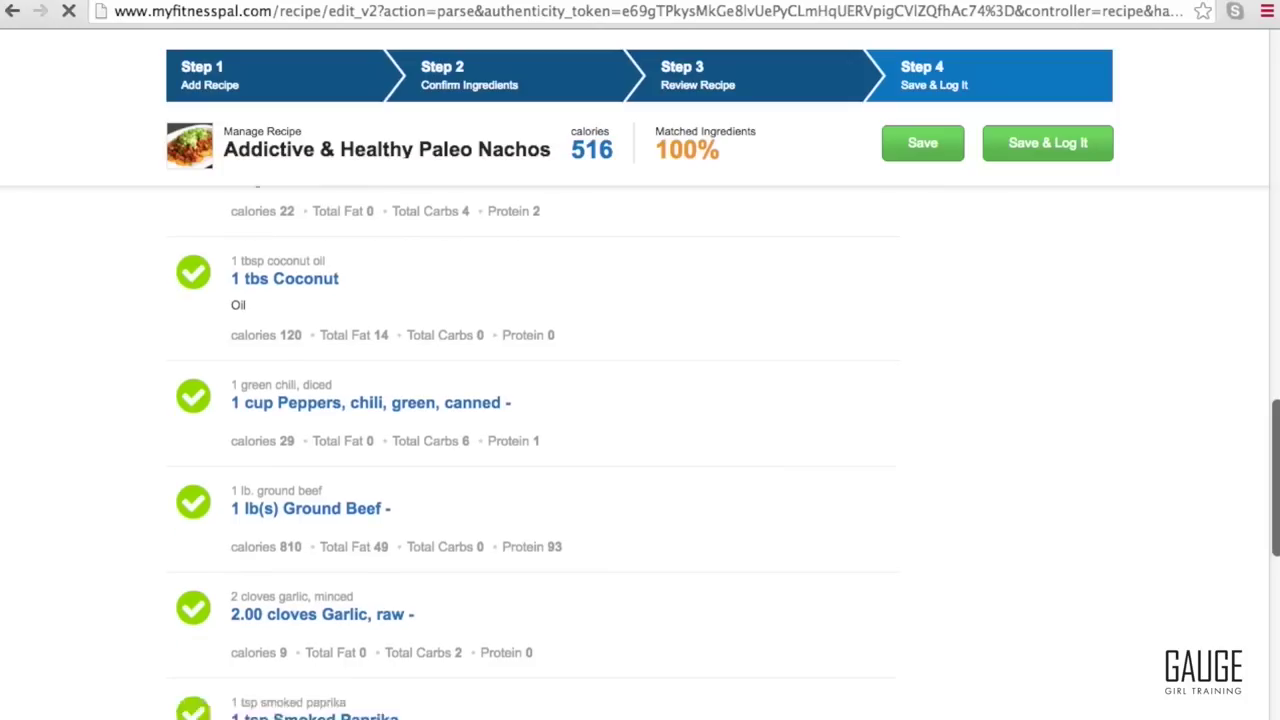
scroll(737, 191, "down", 1)
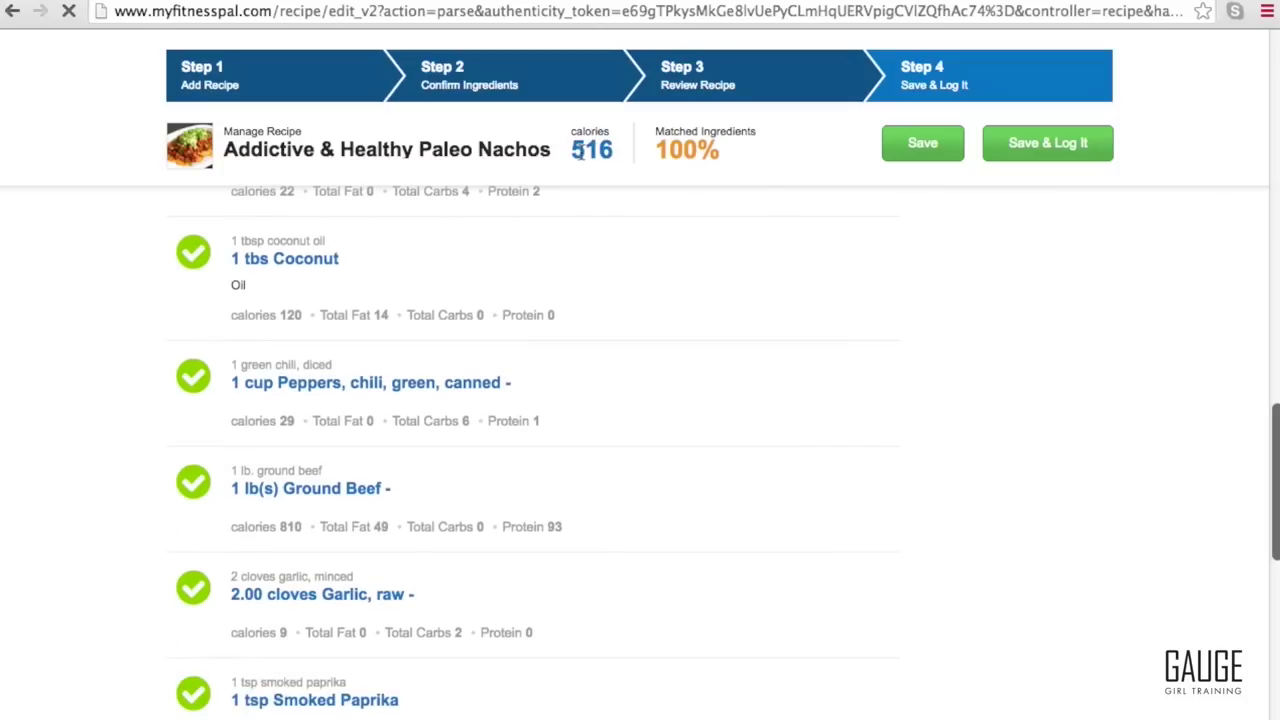
Save the nacho recipe and open Addictive & Healthy Paleo Nachos from the recipe box.
left_click_drag(1273, 480, 1215, 80)
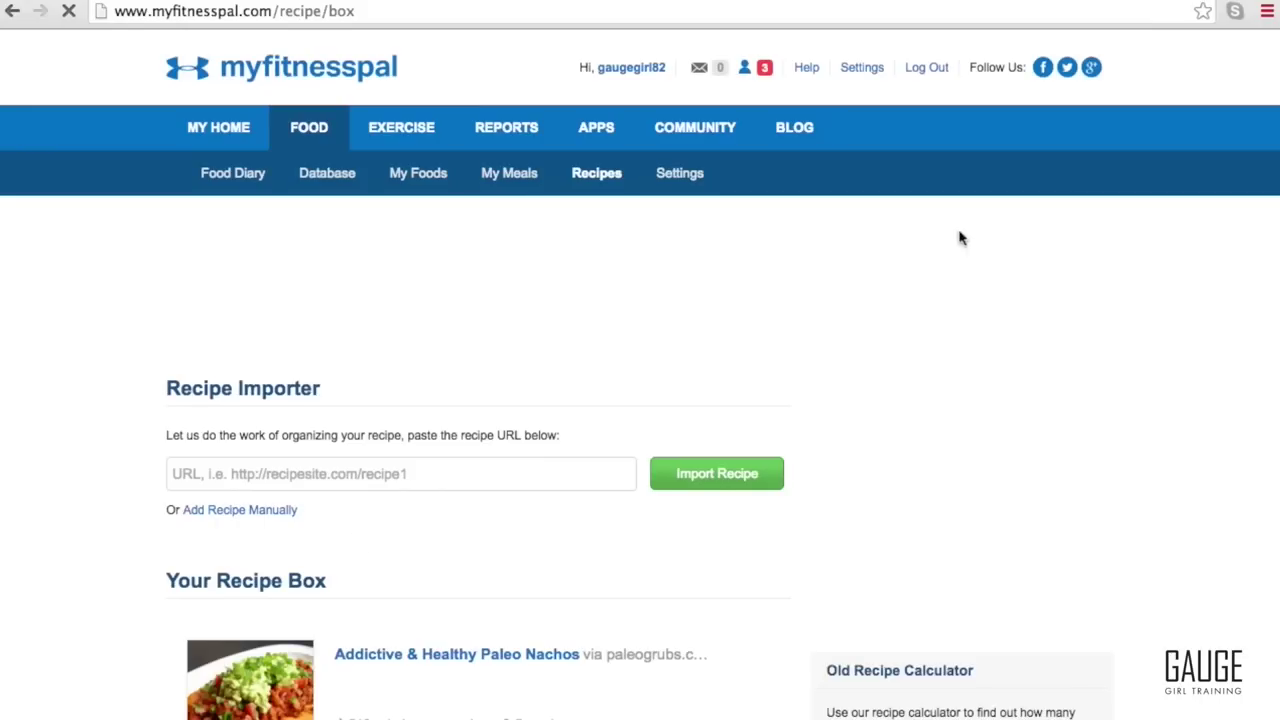
scroll(515, 408, "down", 5)
left_click(515, 408)
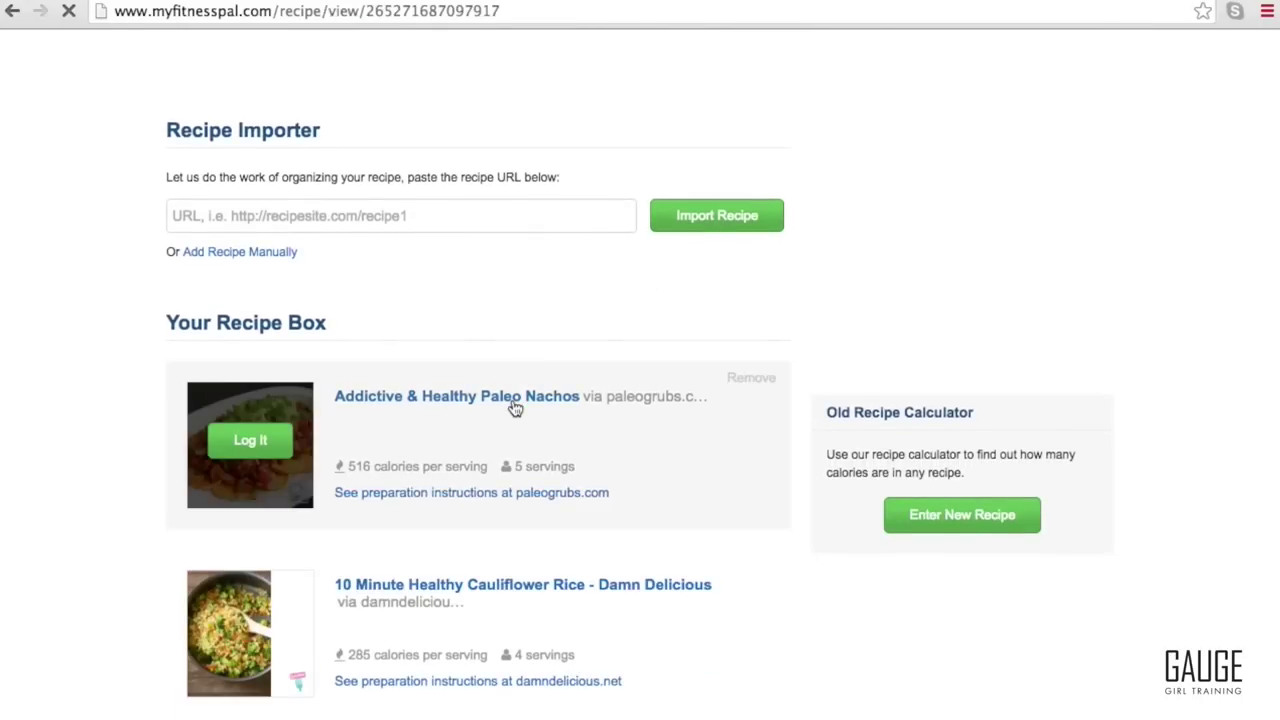
Check the calories, total fat, total carbohydrate and protein per serving in the Paleo Nachos Nutrition Facts.
scroll(798, 463, "down", 5)
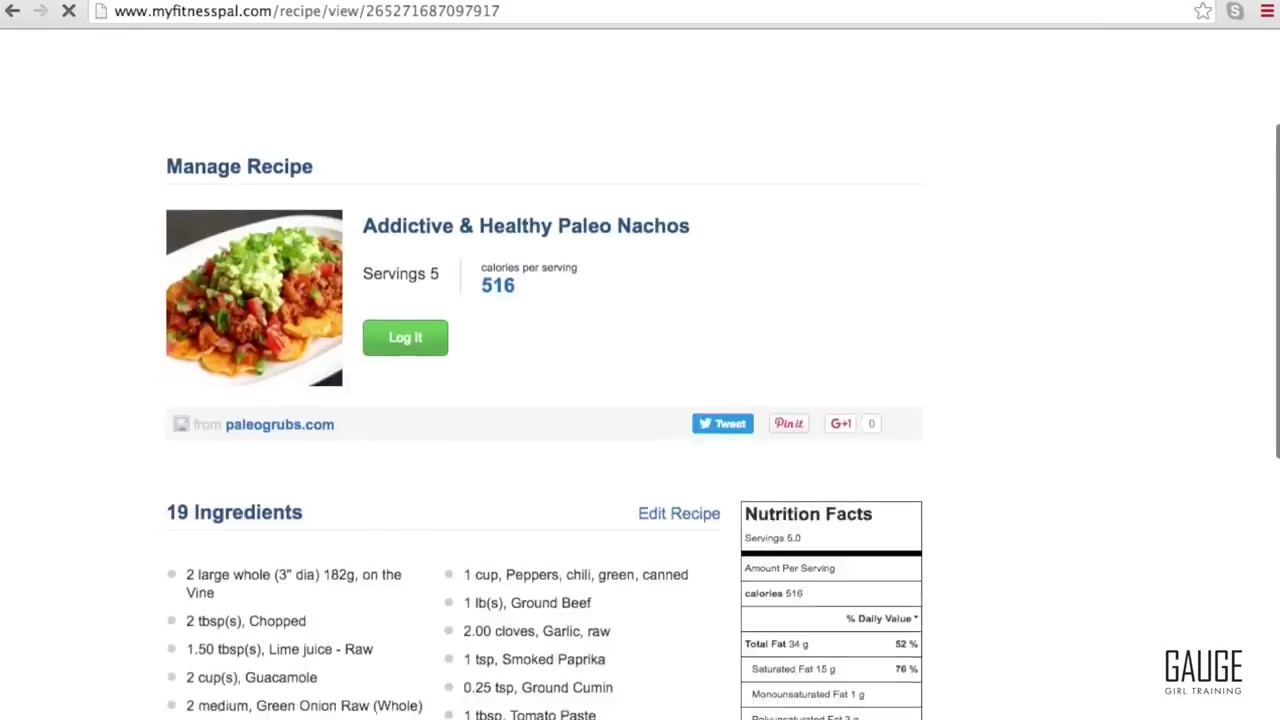
left_click_drag(803, 311, 746, 314)
left_click_drag(809, 361, 780, 361)
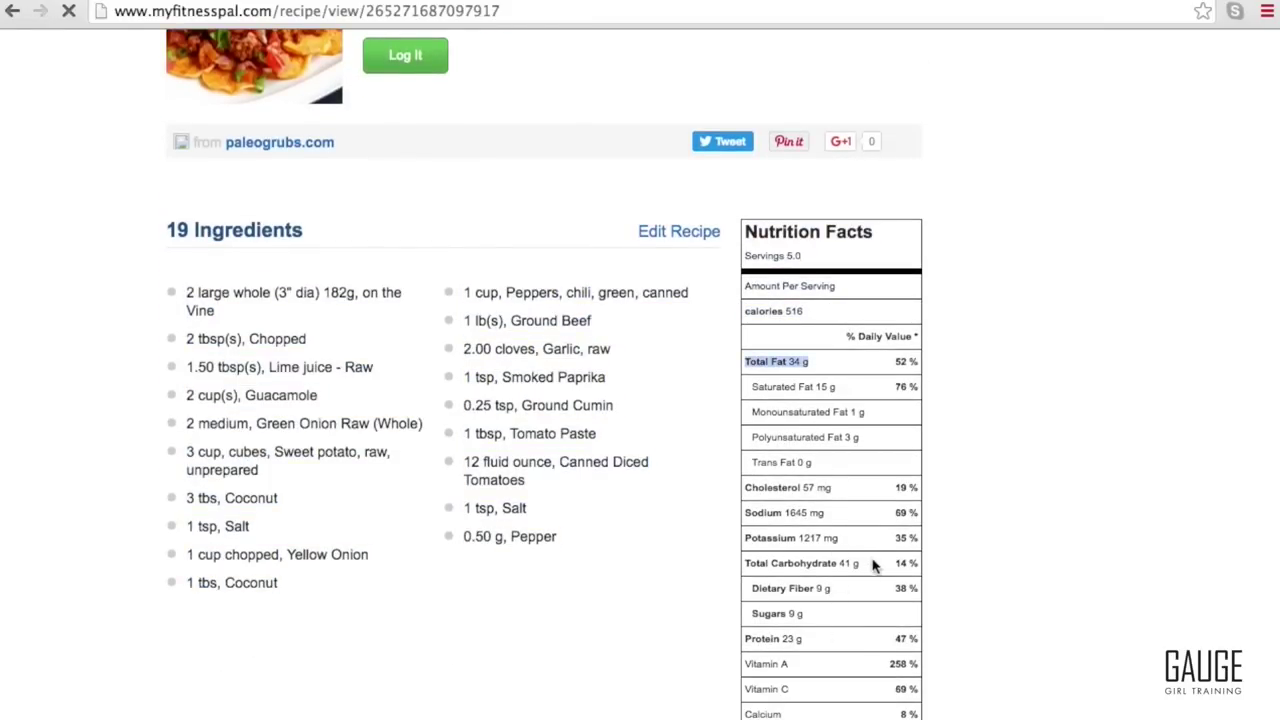
left_click_drag(872, 566, 782, 565)
left_click_drag(816, 641, 747, 640)
left_click(1143, 386)
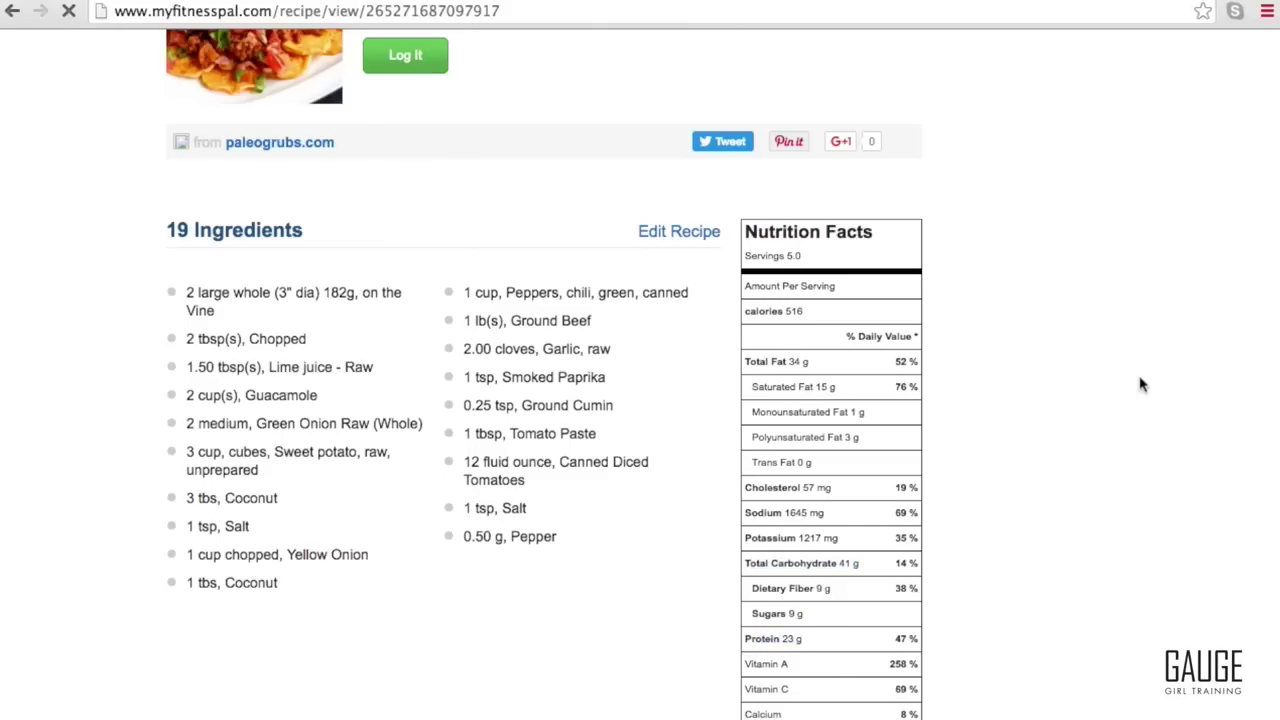